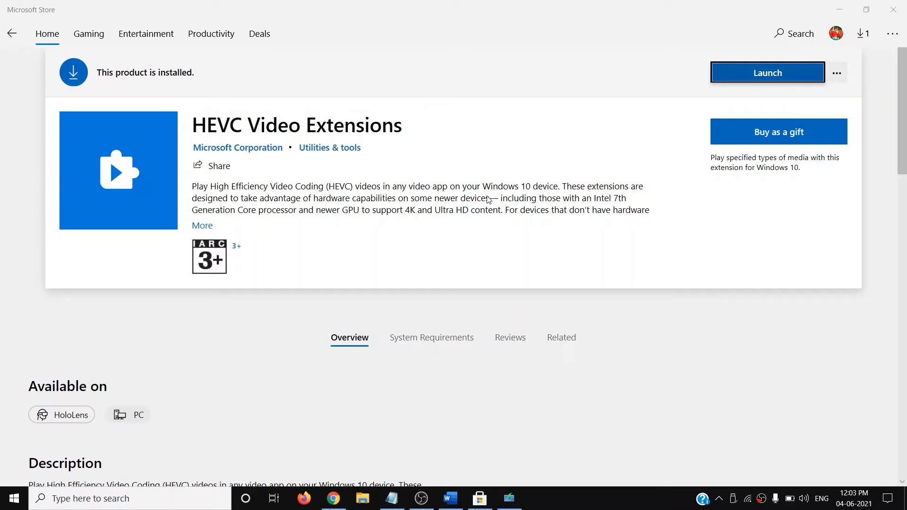
Step: Highlight the HEVC Video Extensions link in the Word notes and switch to that product page in Chrome
click(450, 499)
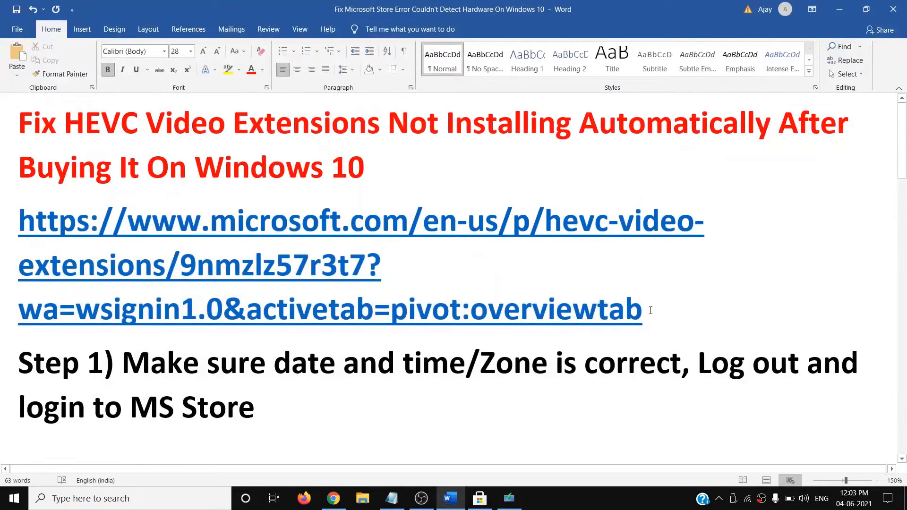
triple_click(285, 309)
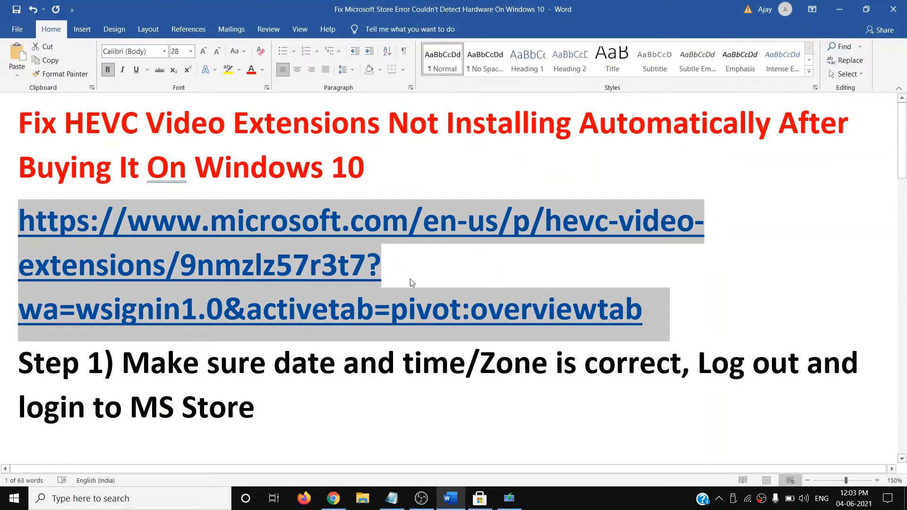
click(338, 503)
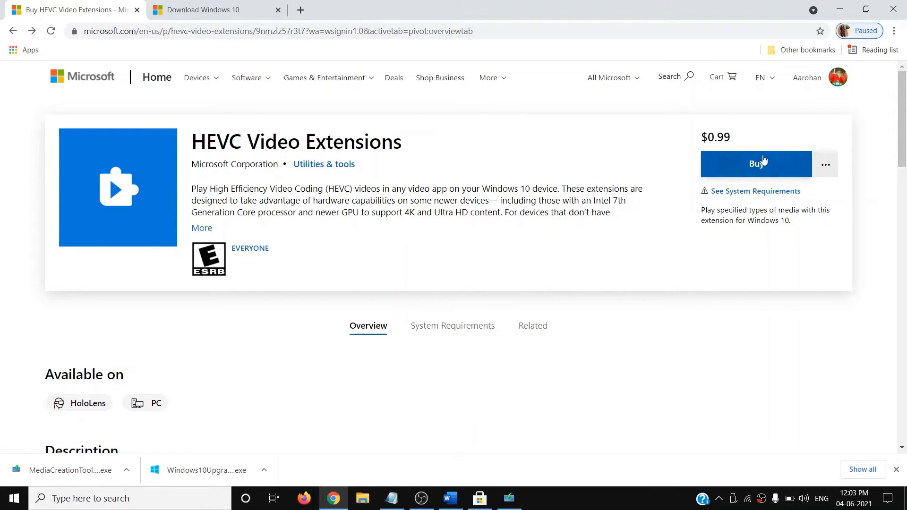
Step: Start buying HEVC Video Extensions and sign in to the Microsoft account with its password
click(759, 168)
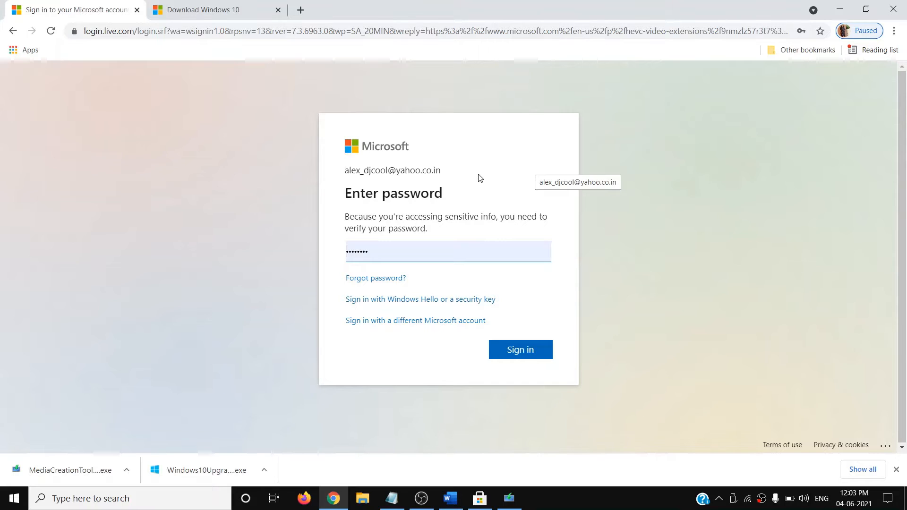
click(520, 348)
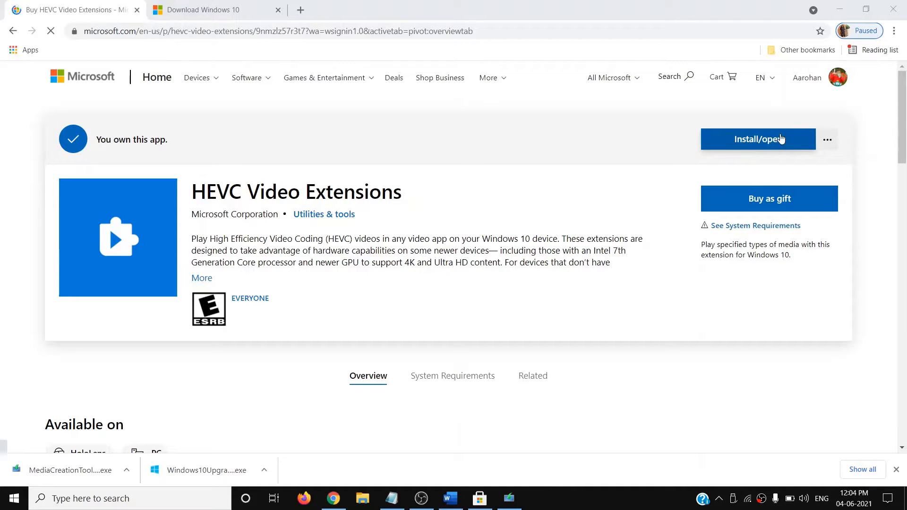
Step: Open the owned HEVC Video Extensions in Microsoft Store, look over its product page, and minimize the Store
click(758, 144)
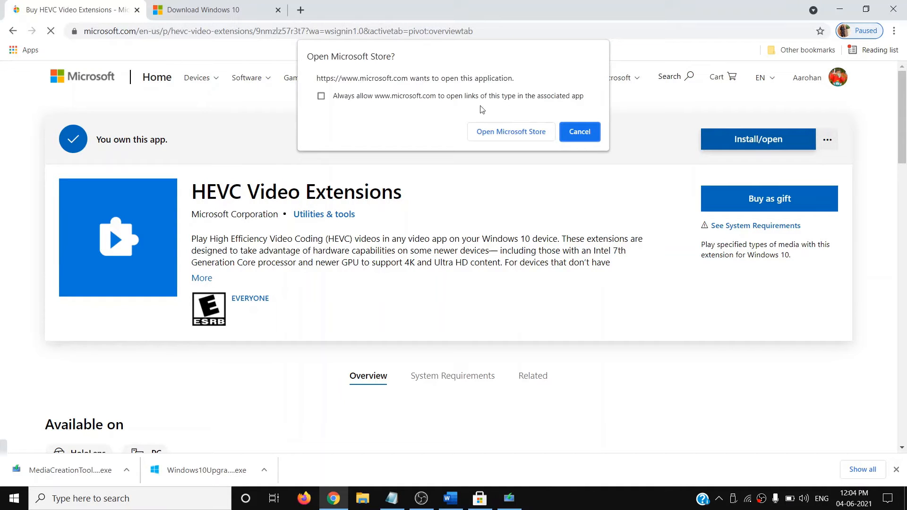
click(512, 133)
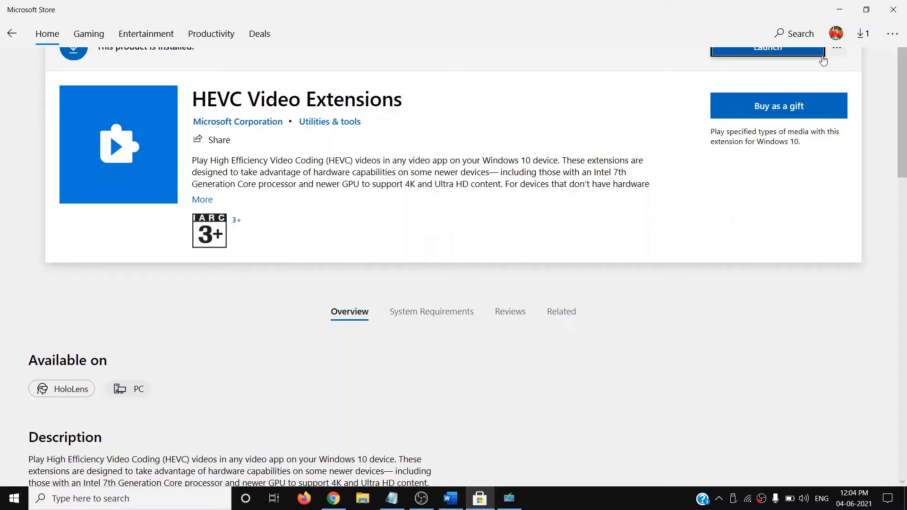
scroll(902, 94, down, 5)
scroll(902, 95, up, 5)
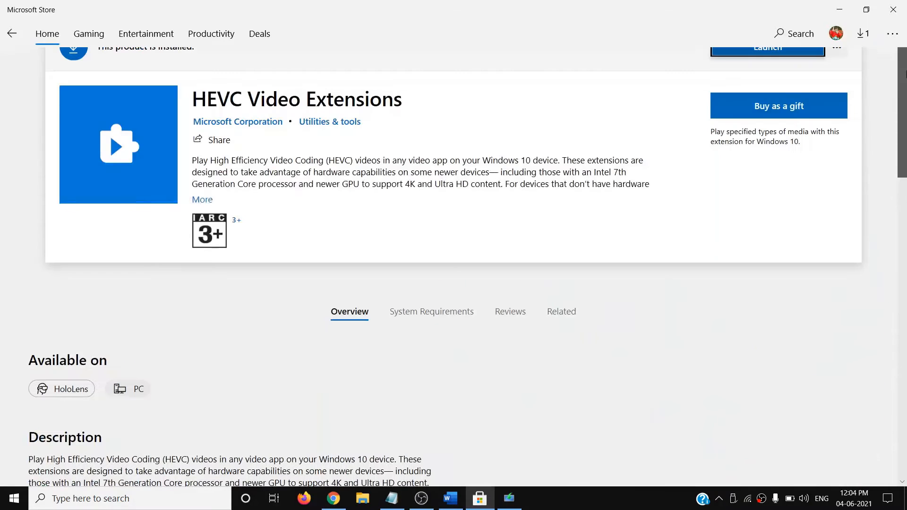
click(840, 9)
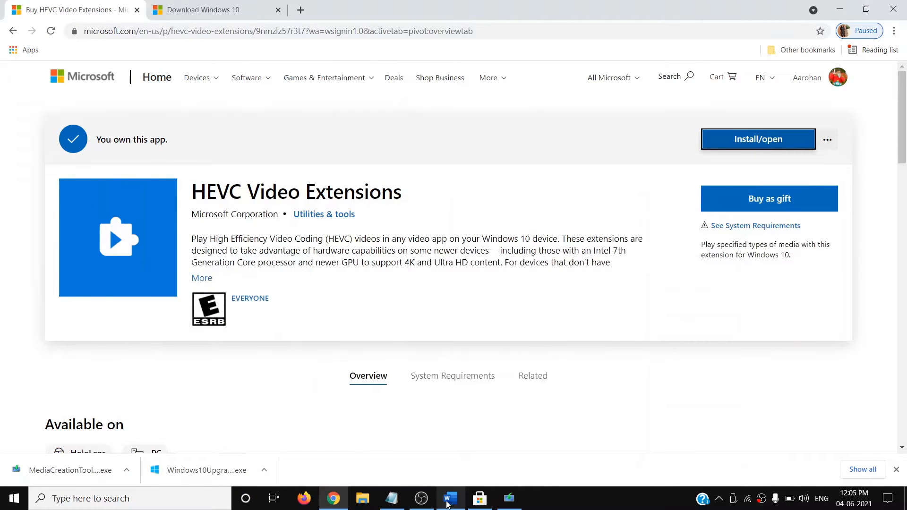
Step: Highlight the Step 1 date and time/zone advice in the Word notes and open the Windows date and time settings
click(451, 498)
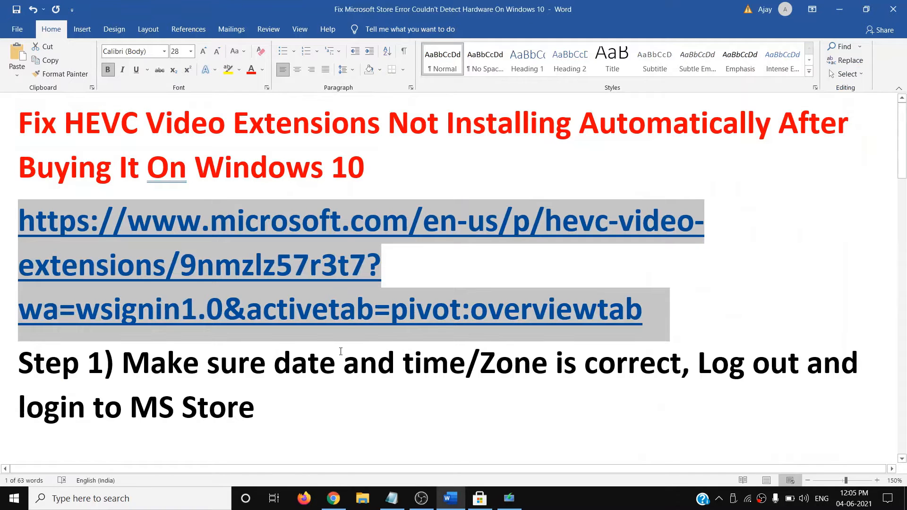
scroll(332, 357, down, 1)
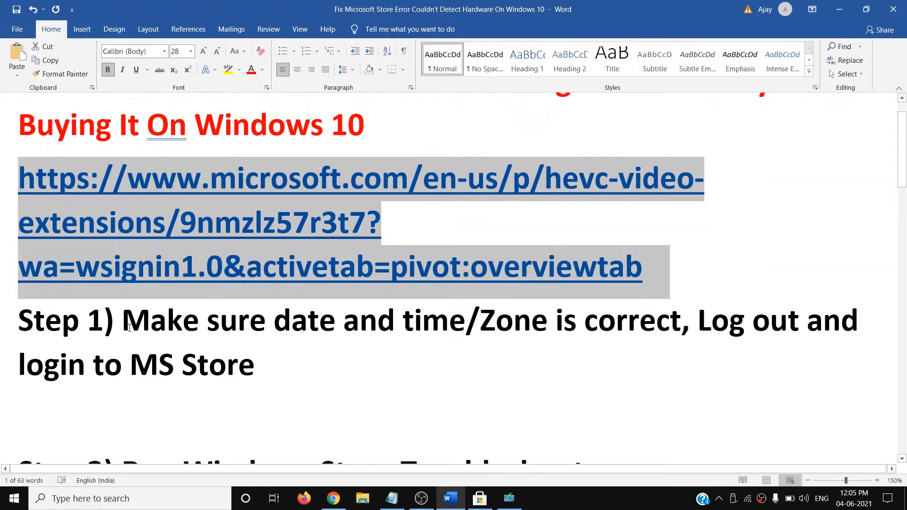
drag(129, 328, 681, 326)
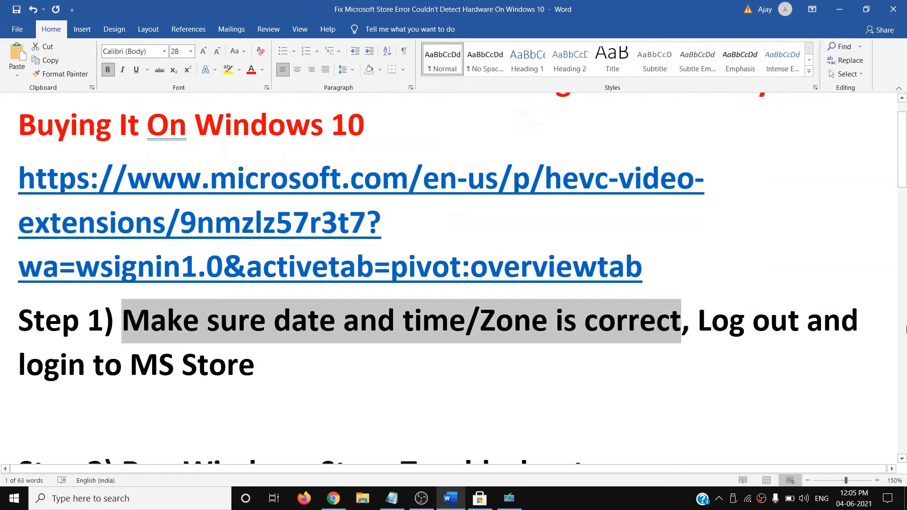
right_click(858, 500)
click(775, 204)
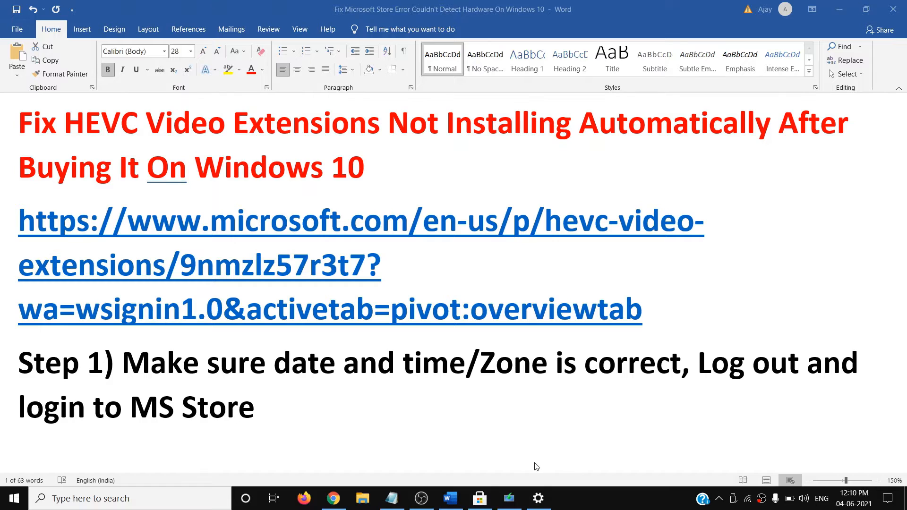
Step: Switch to Microsoft Store and sign out of the current Microsoft account
click(479, 499)
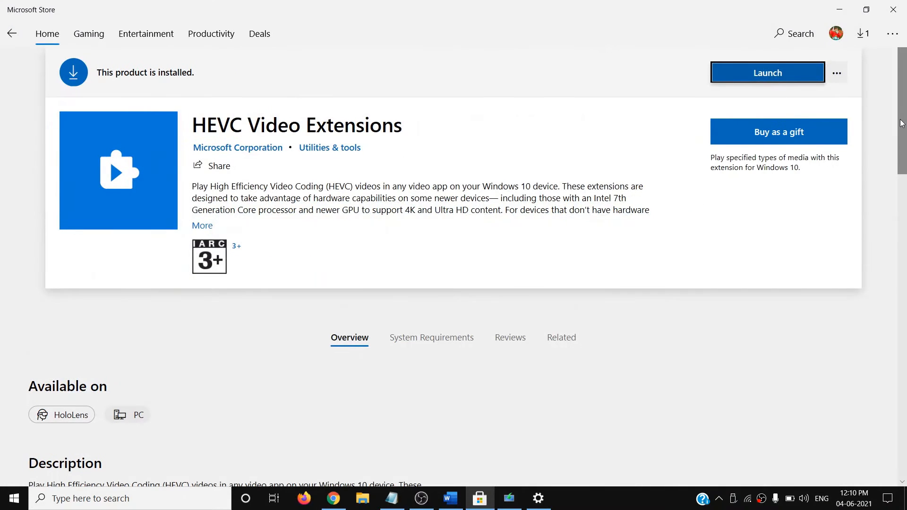
click(837, 34)
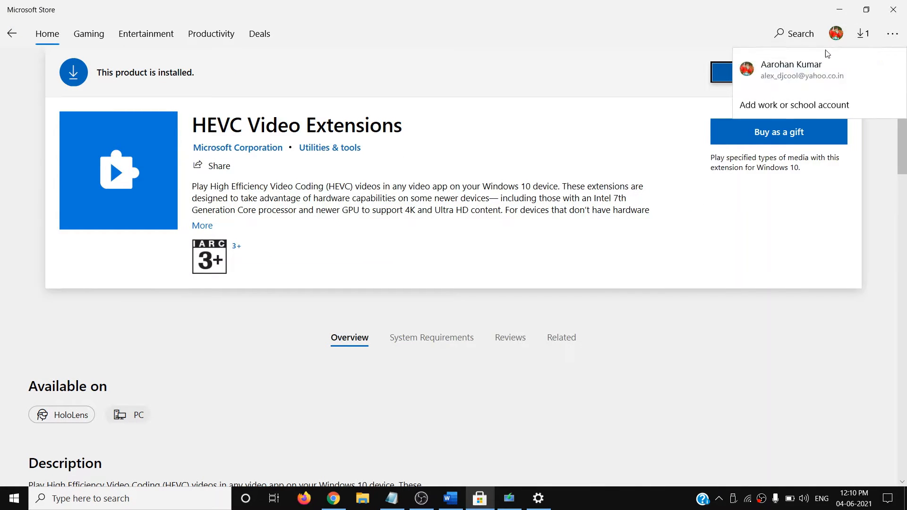
click(801, 70)
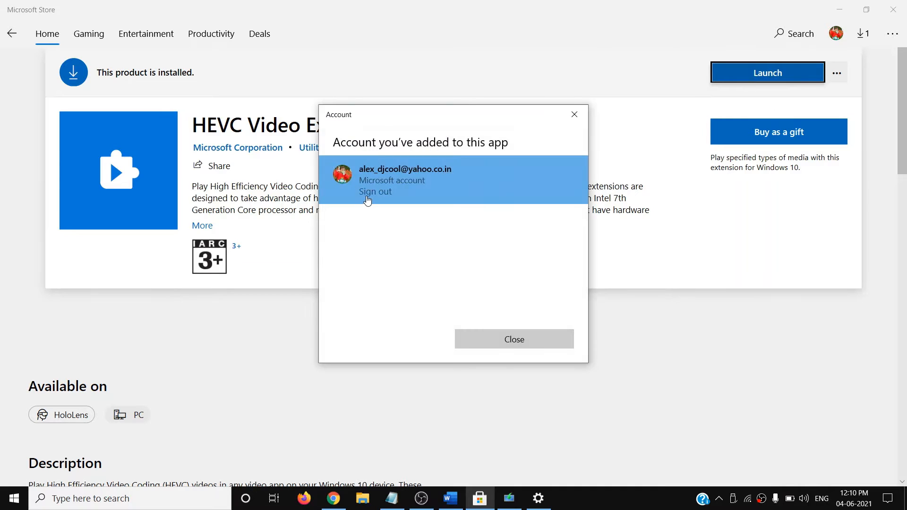
click(370, 194)
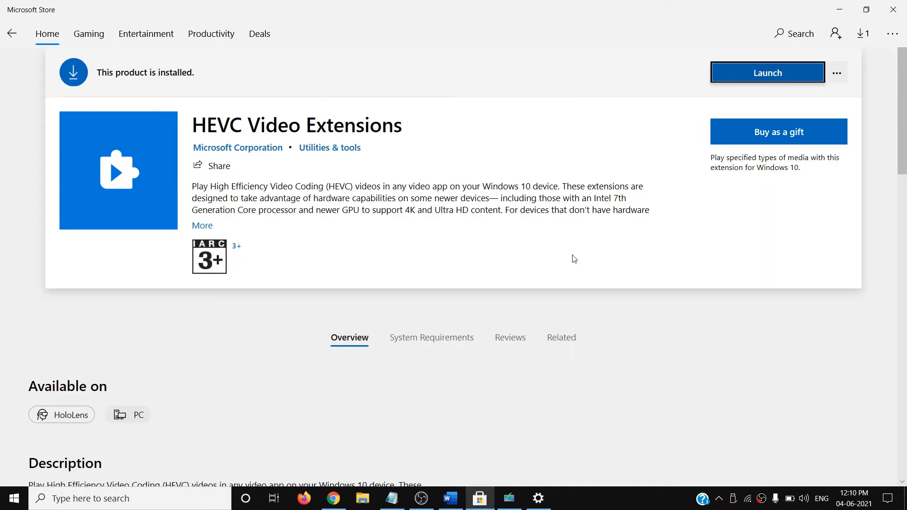
Step: Sign back in to Microsoft Store with the same Microsoft account, verifying the identity with the Windows PIN
click(839, 39)
click(749, 70)
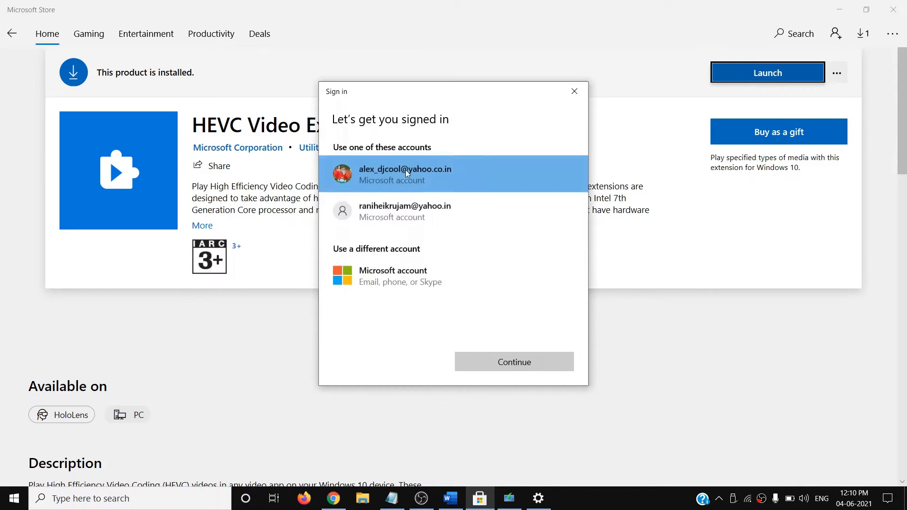
click(522, 356)
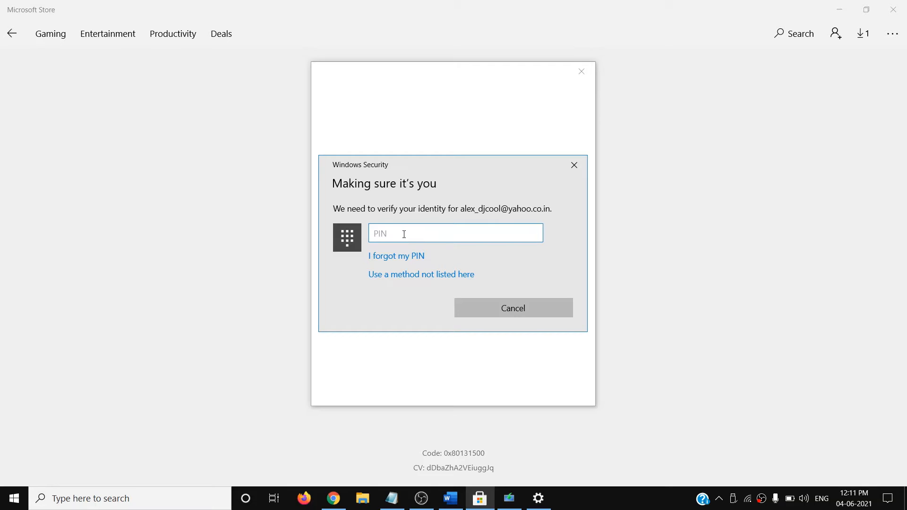
click(404, 235)
text(••••)
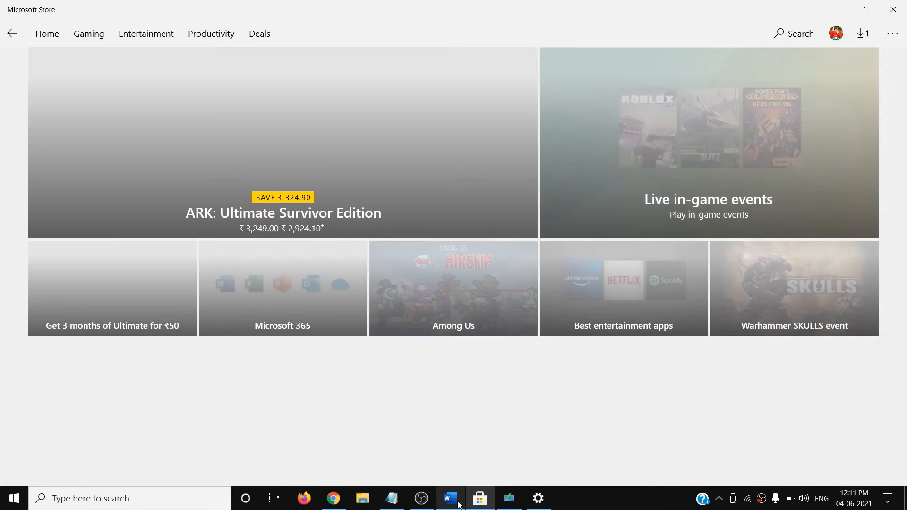
Step: Return to the Word notes and read Step 2 about the Windows Store troubleshooter
click(451, 499)
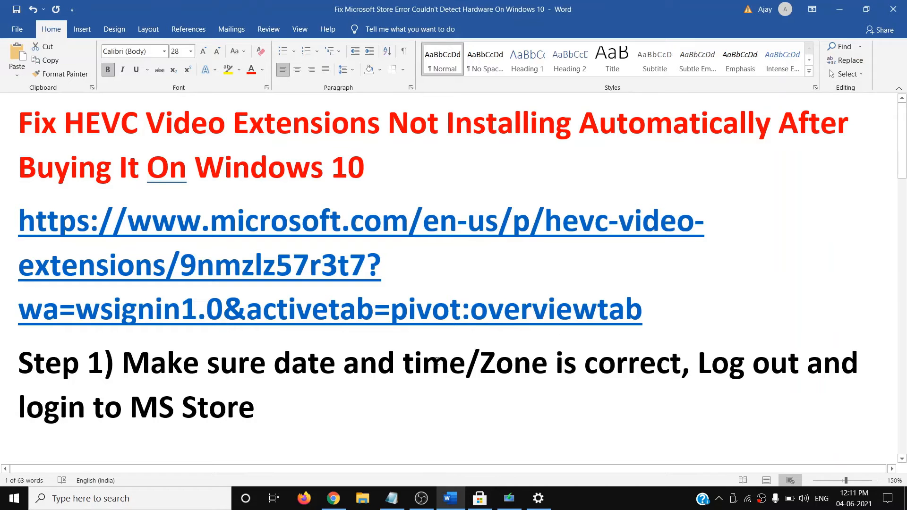
scroll(444, 368, down, 5)
scroll(283, 408, up, 1)
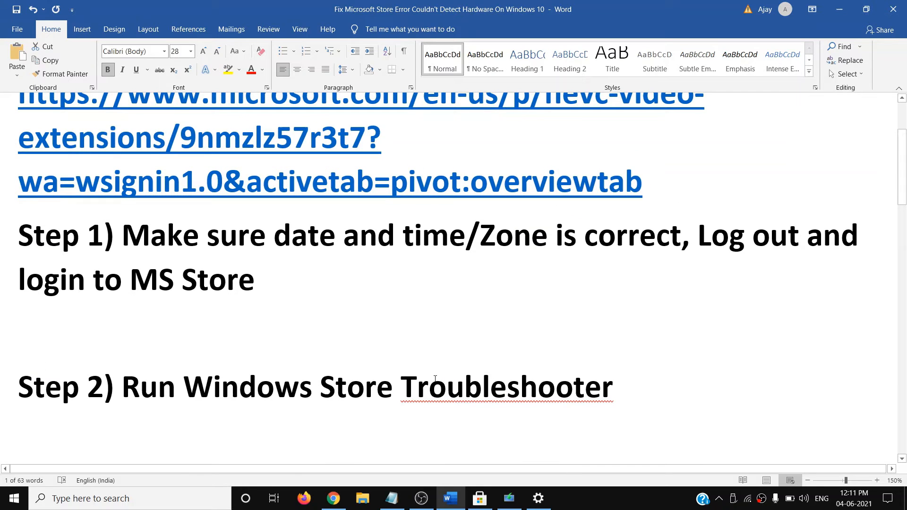
Step: Open the list of additional troubleshooters in the Update & Security section of Windows Settings
click(14, 498)
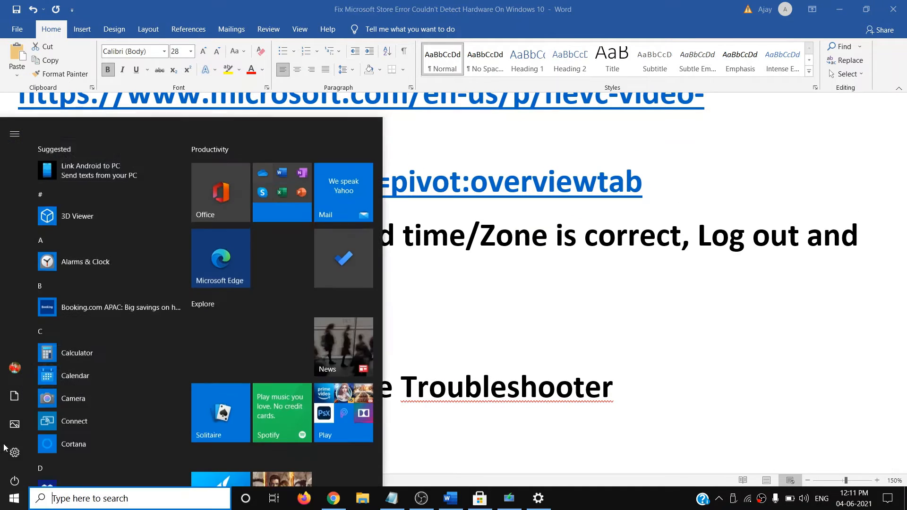
click(58, 449)
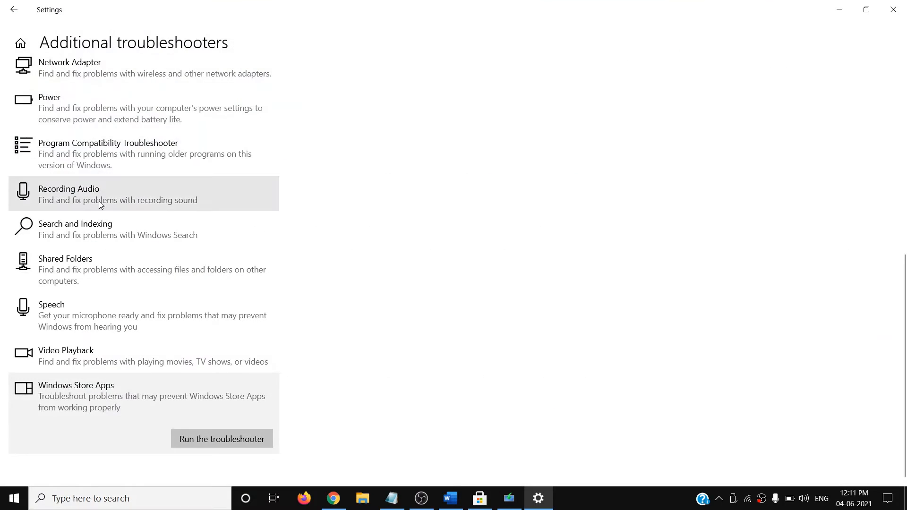
click(27, 48)
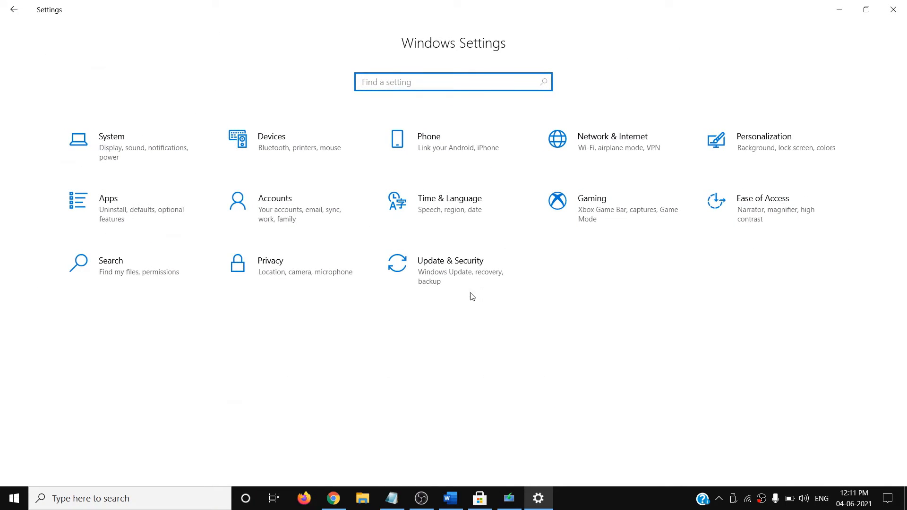
click(447, 269)
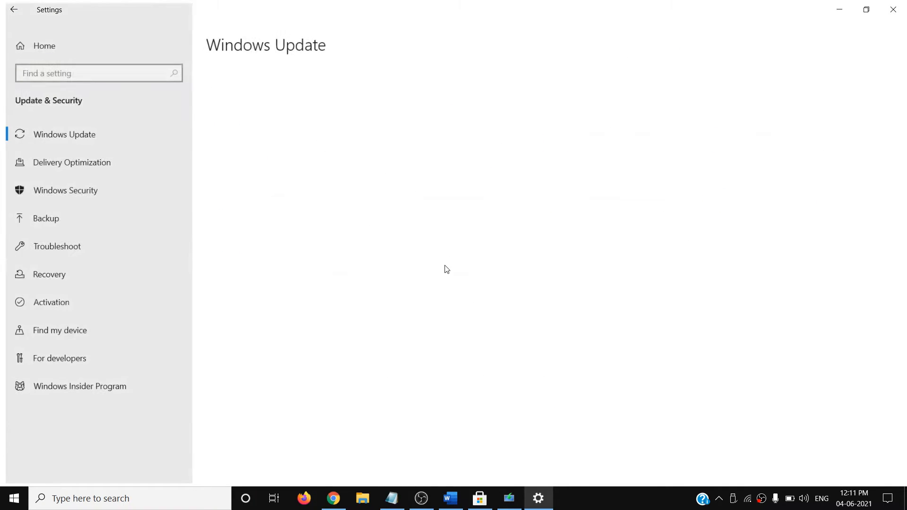
click(68, 243)
click(259, 340)
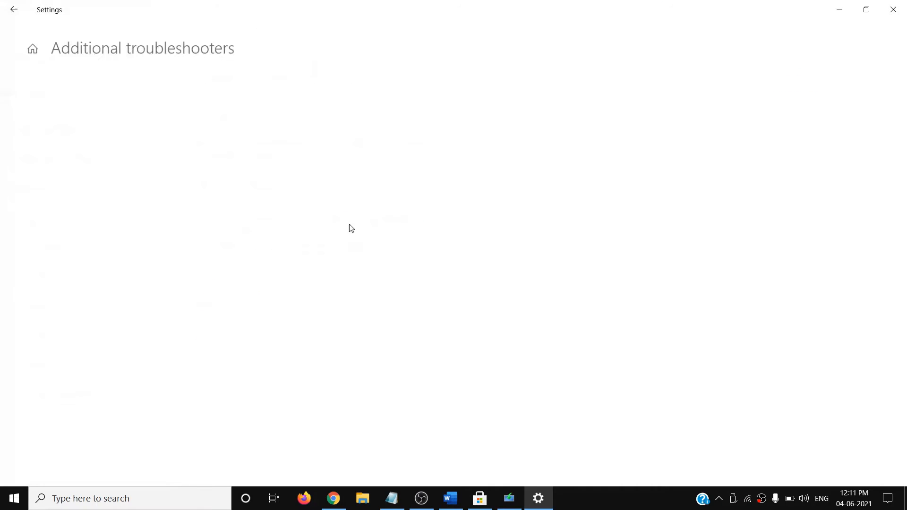
Step: Expand the Windows Store Apps troubleshooter to show its run option, and close Settings
scroll(178, 319, down, 5)
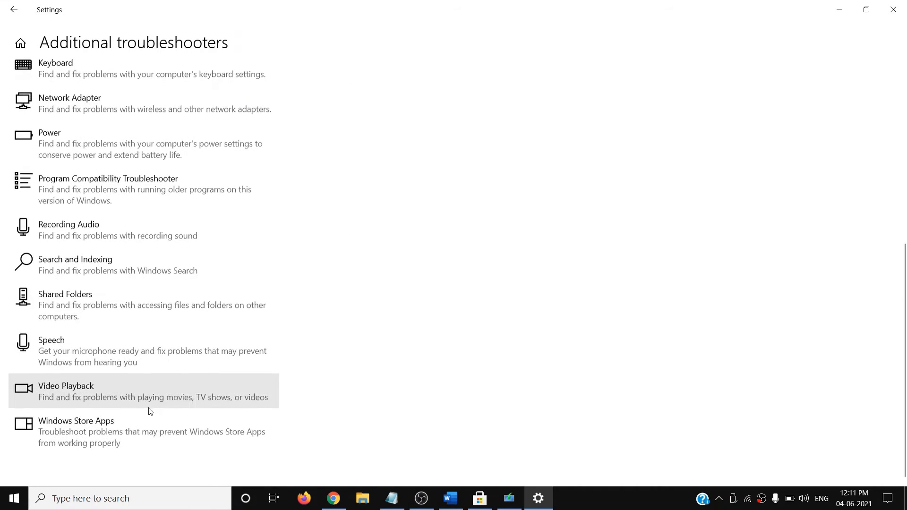
click(91, 432)
scroll(231, 367, down, 1)
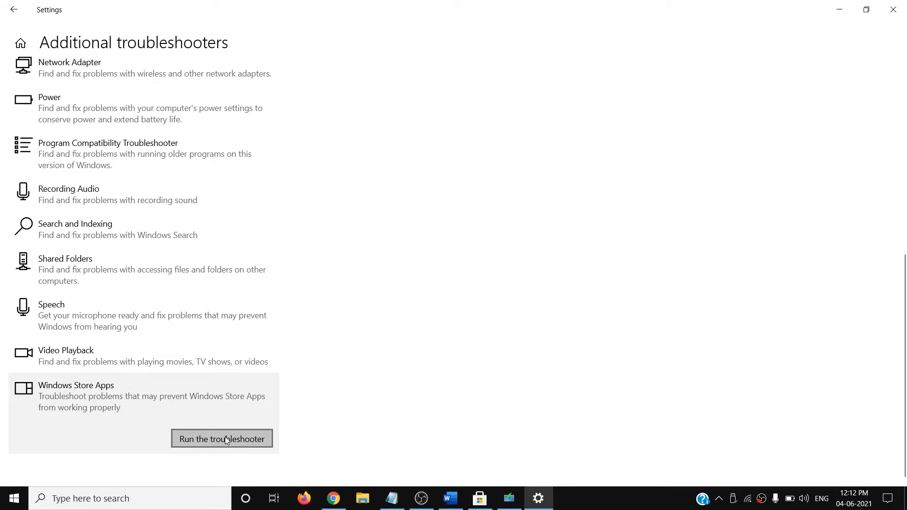
click(893, 10)
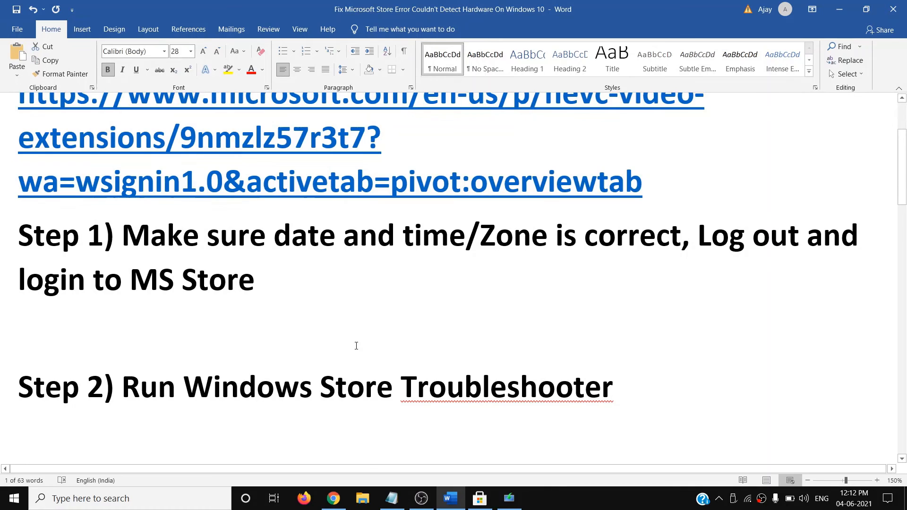
Step: Follow Step 3 of the notes by searching Windows for wsreset and running it as administrator
scroll(356, 348, down, 3)
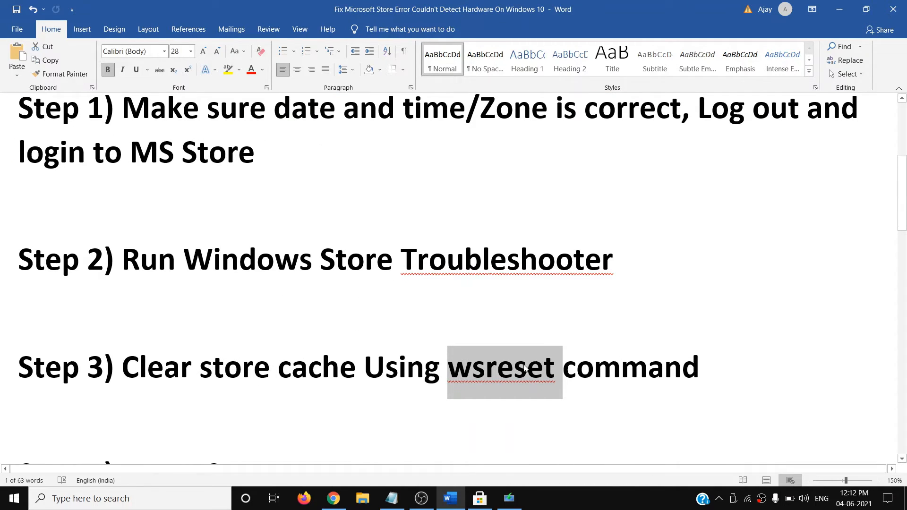
click(90, 499)
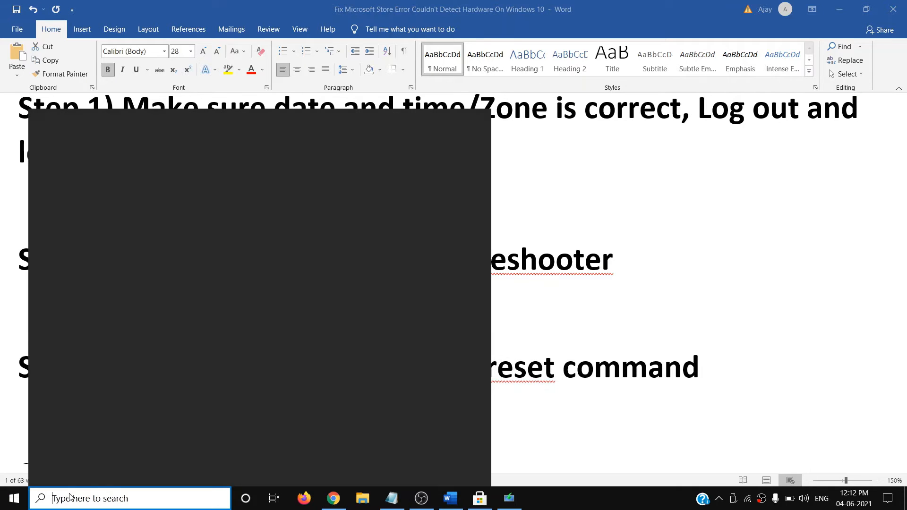
text(wsreset)
drag(88, 499, 51, 498)
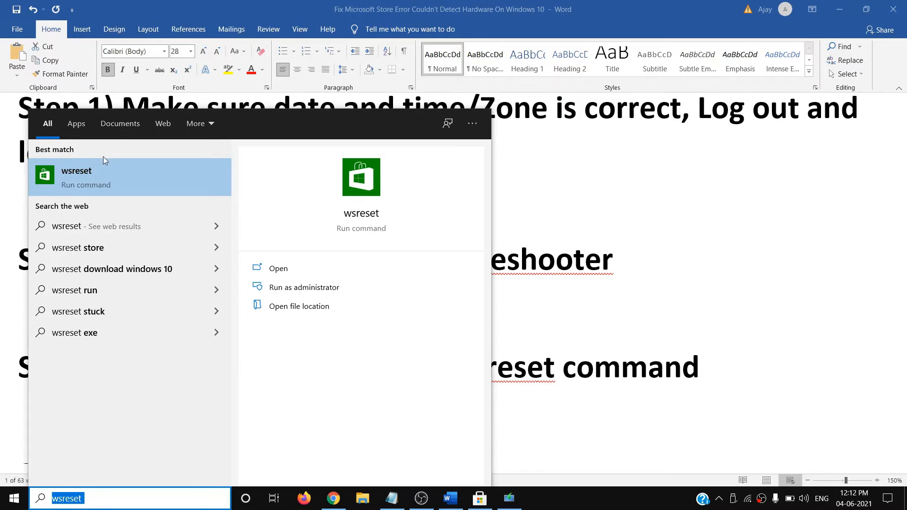
right_click(100, 180)
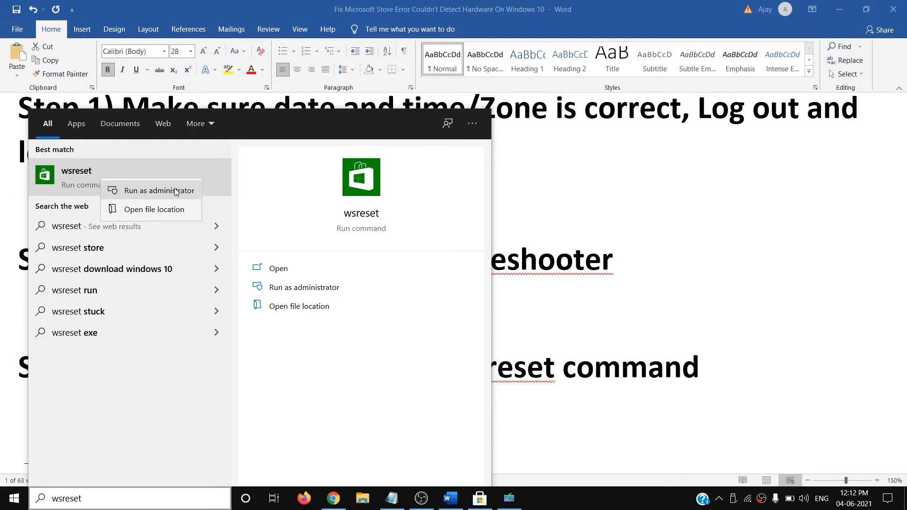
click(175, 191)
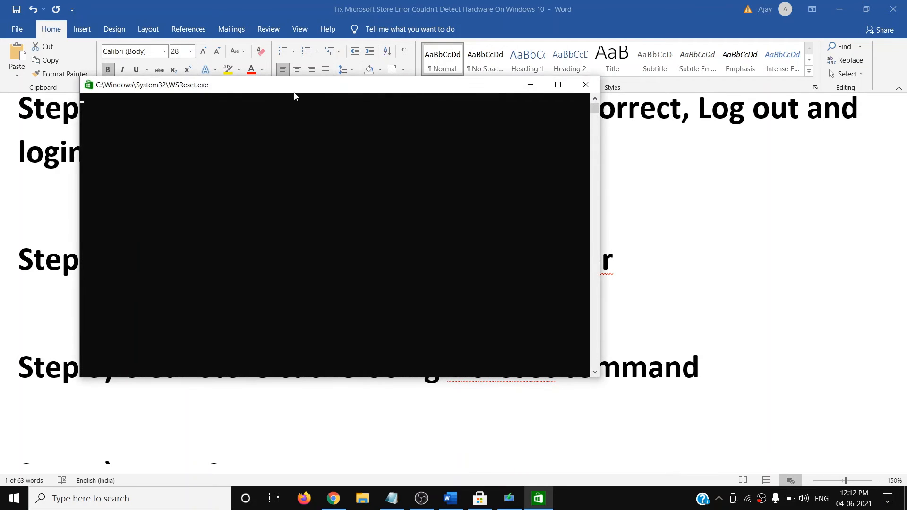
Step: Let the WSReset cache clearing finish, and return to the Word notes to read Step 4 about resetting the Store app
drag(294, 95, 429, 114)
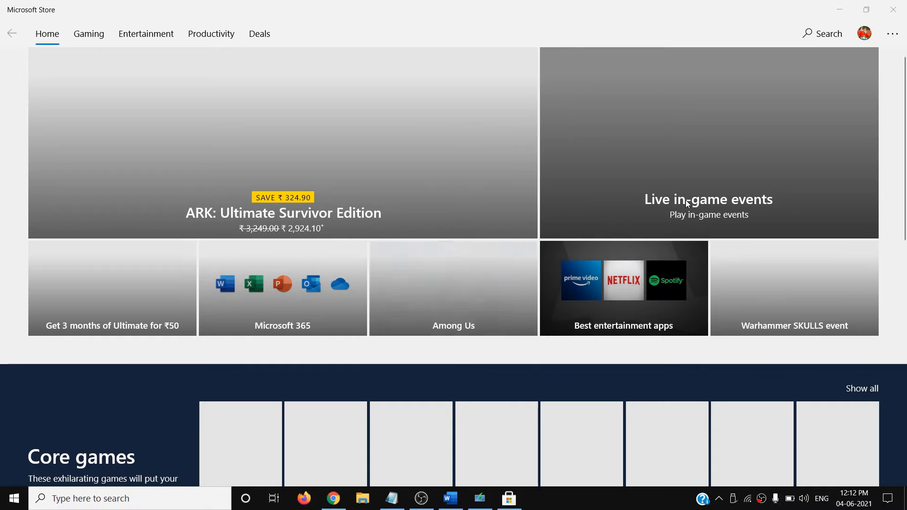
click(450, 499)
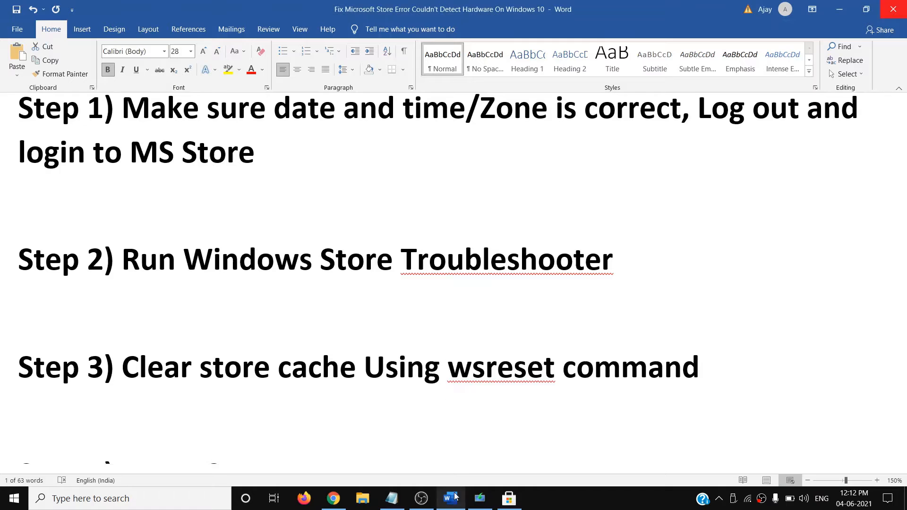
scroll(410, 342, down, 2)
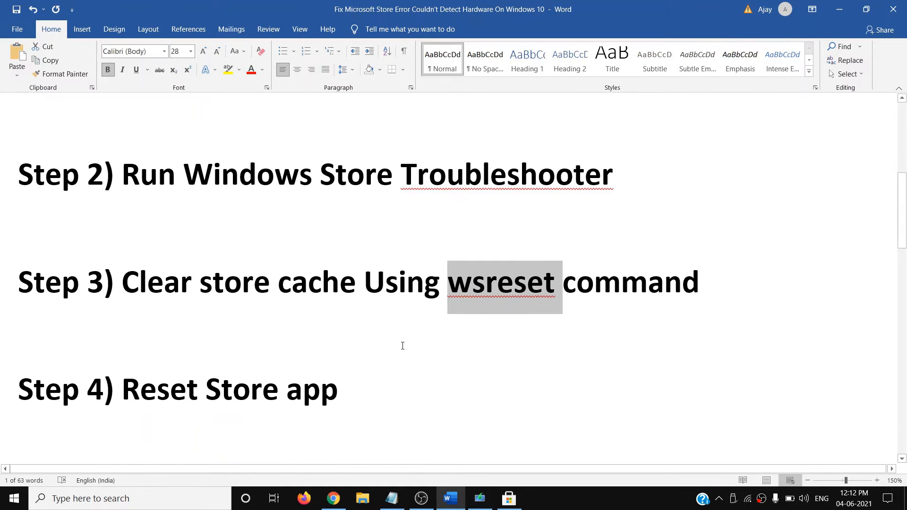
drag(133, 386, 272, 389)
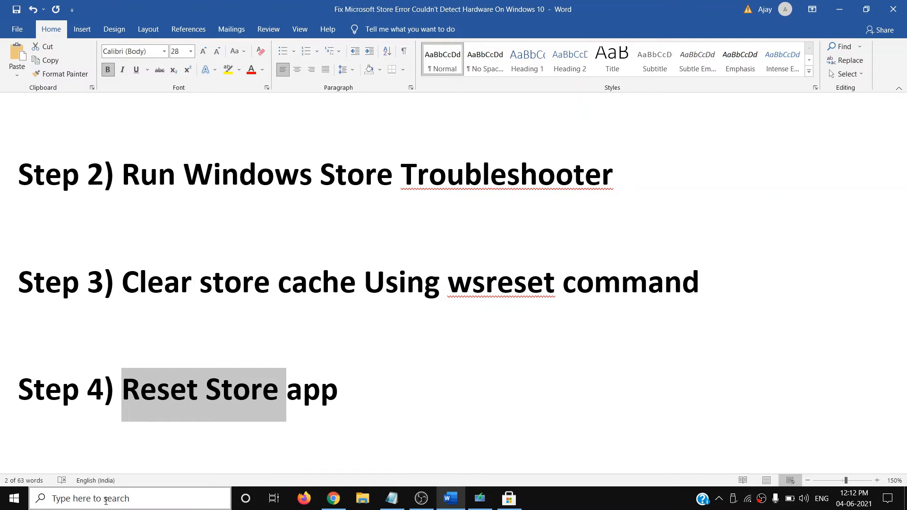
Step: Find Microsoft Store by filtering Apps & features in Windows Settings for "store", and open its advanced options
click(14, 498)
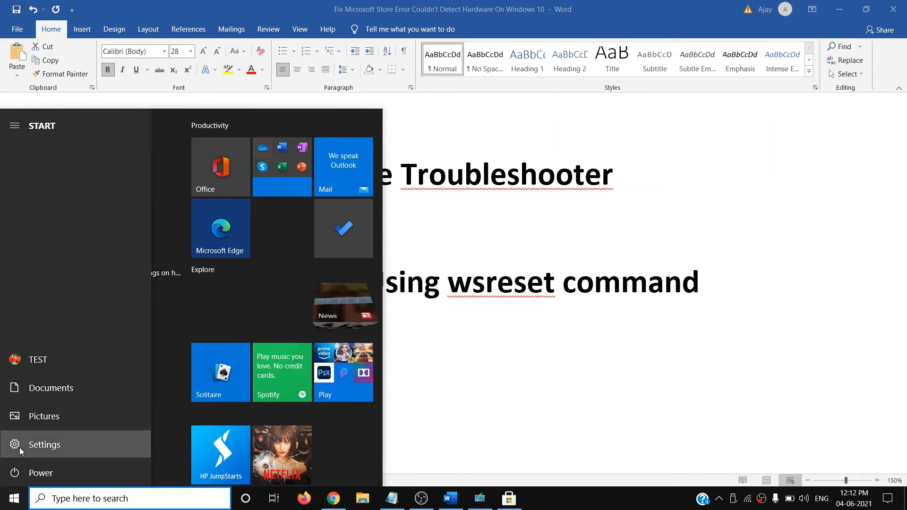
click(20, 452)
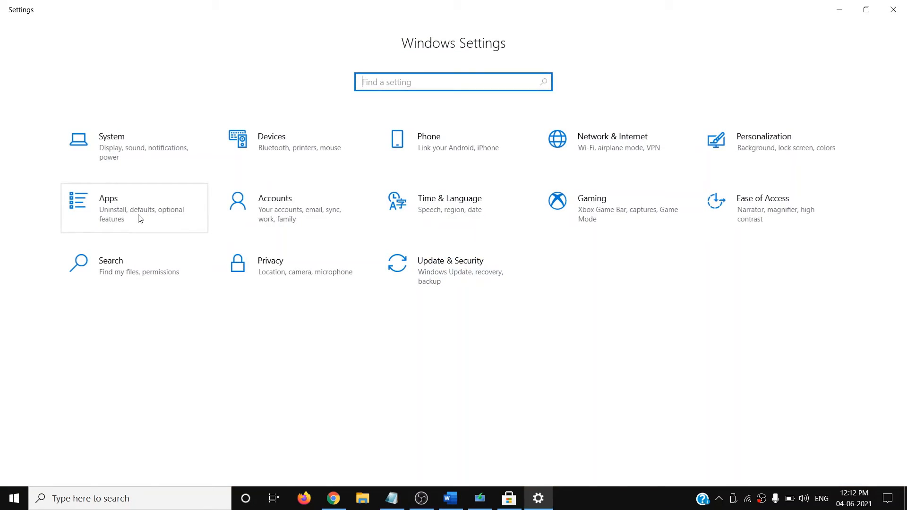
click(114, 209)
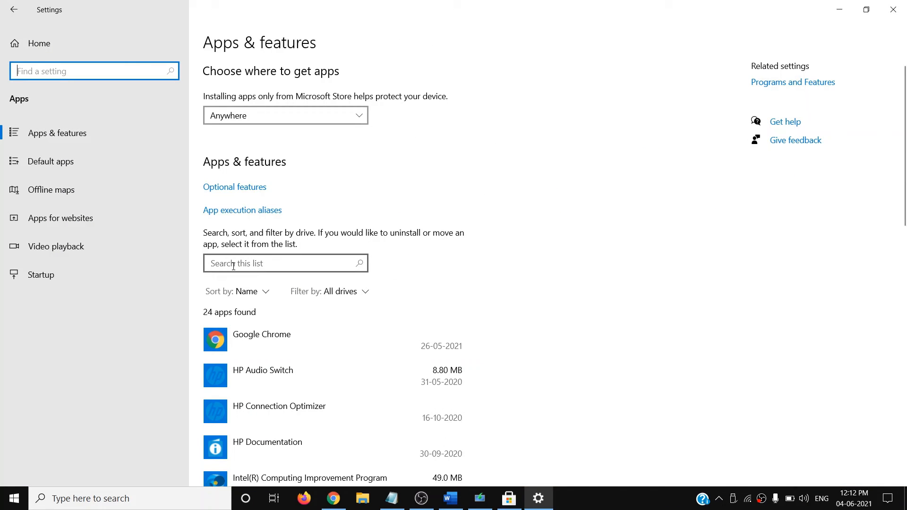
click(233, 266)
text(stor)
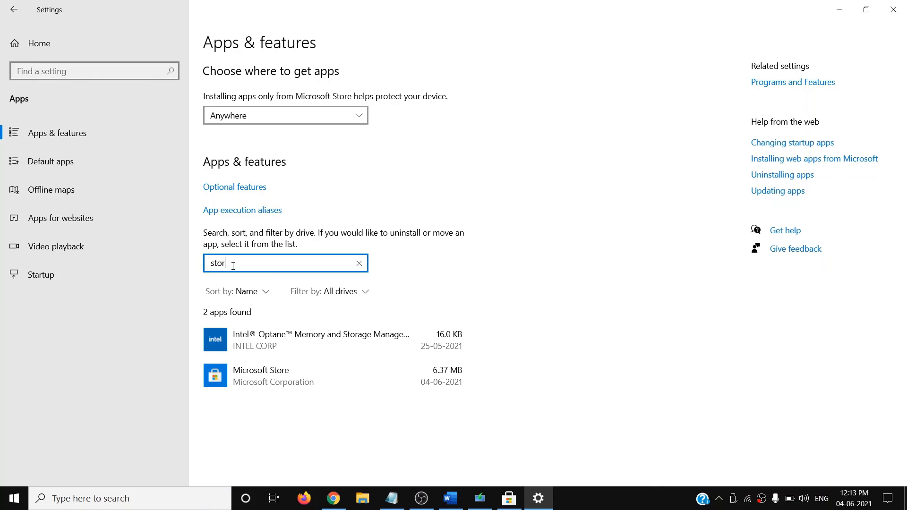
text(e)
click(272, 341)
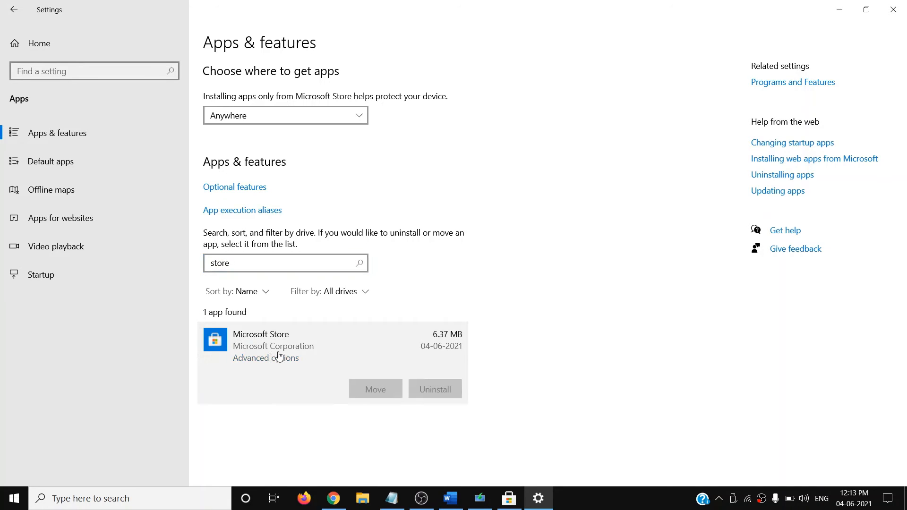
click(248, 358)
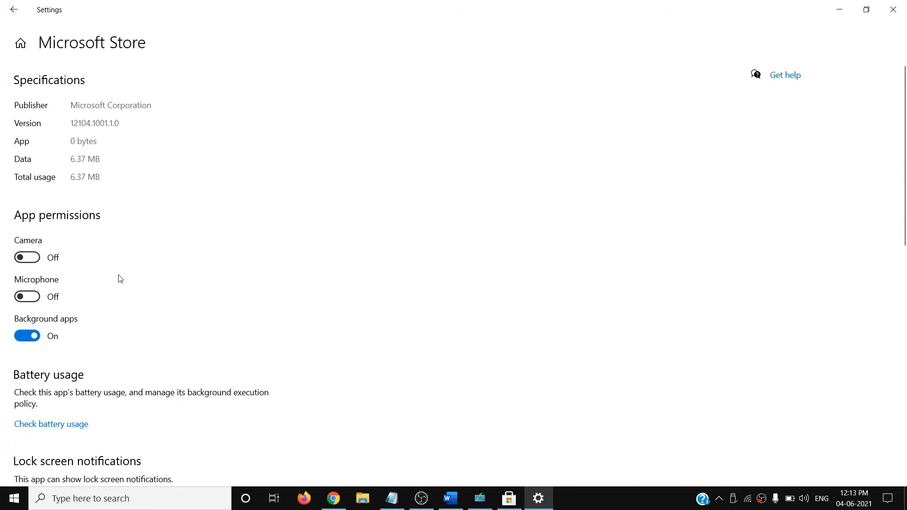
Step: Reset the Microsoft Store app and confirm deleting its data
scroll(113, 350, down, 10)
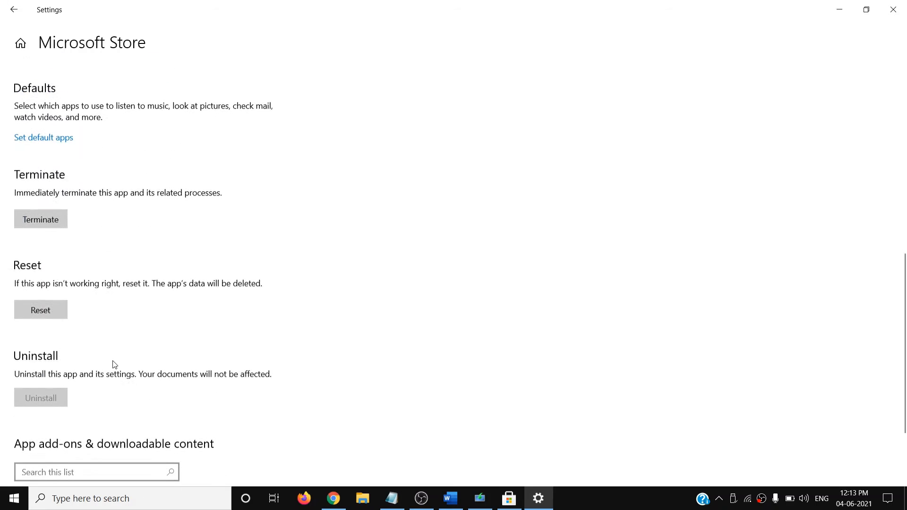
click(41, 308)
click(133, 274)
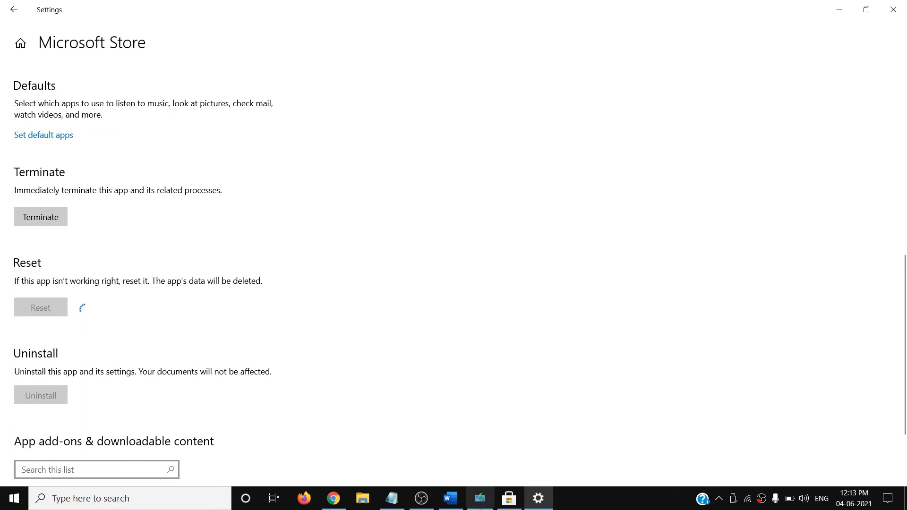
Step: Return to the Word notes and read Step 5 about updating Windows 10
click(452, 501)
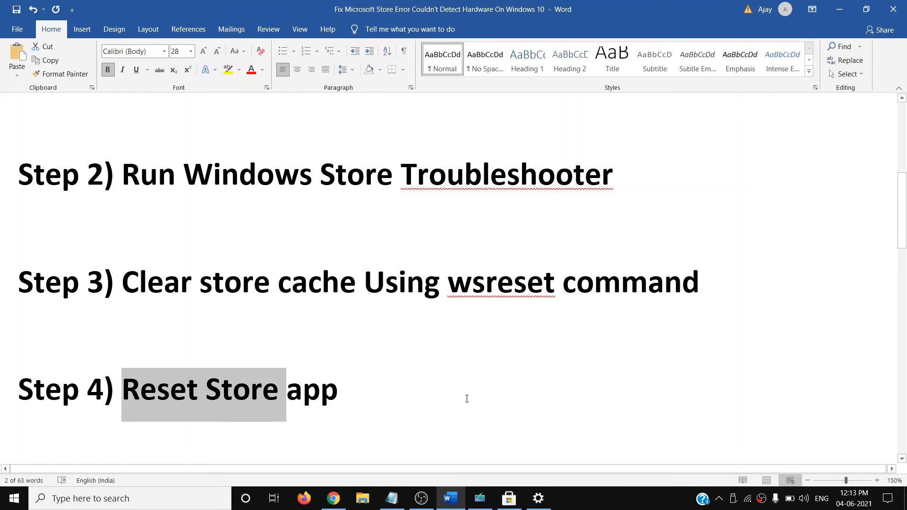
scroll(467, 398, down, 4)
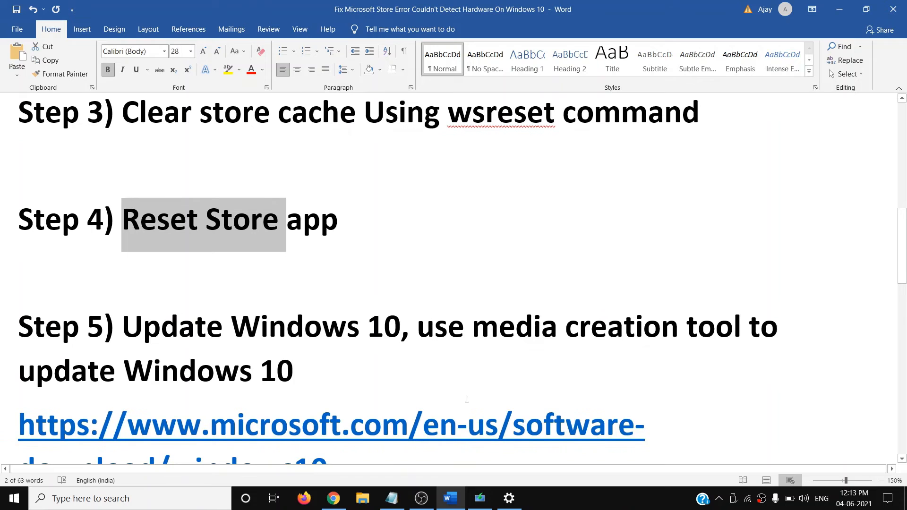
scroll(467, 399, down, 2)
scroll(152, 306, up, 1)
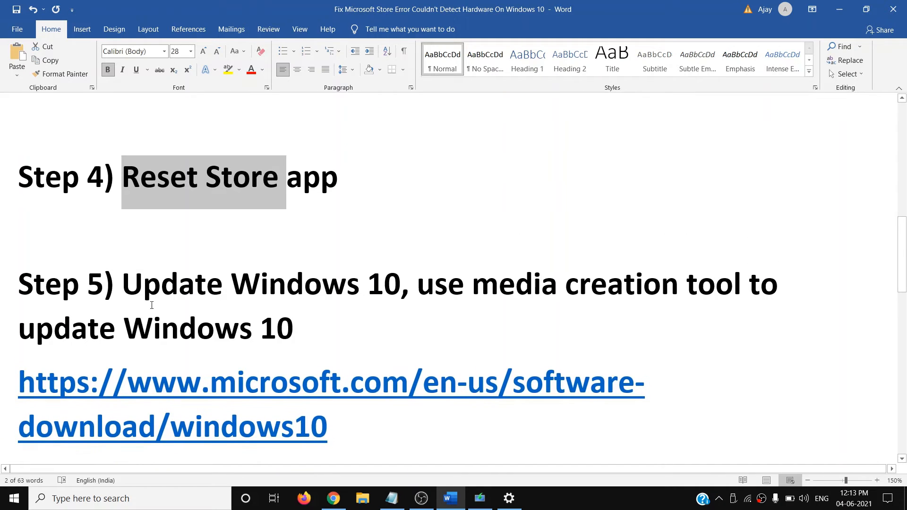
drag(142, 288, 314, 291)
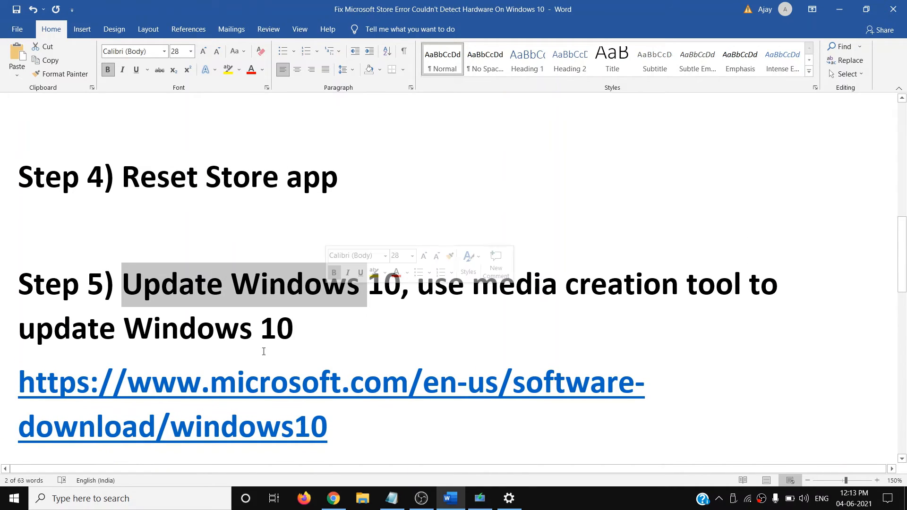
Step: Check the Windows Update page in Settings for available updates and the Defender update's error code, and minimize Settings
click(509, 500)
click(26, 47)
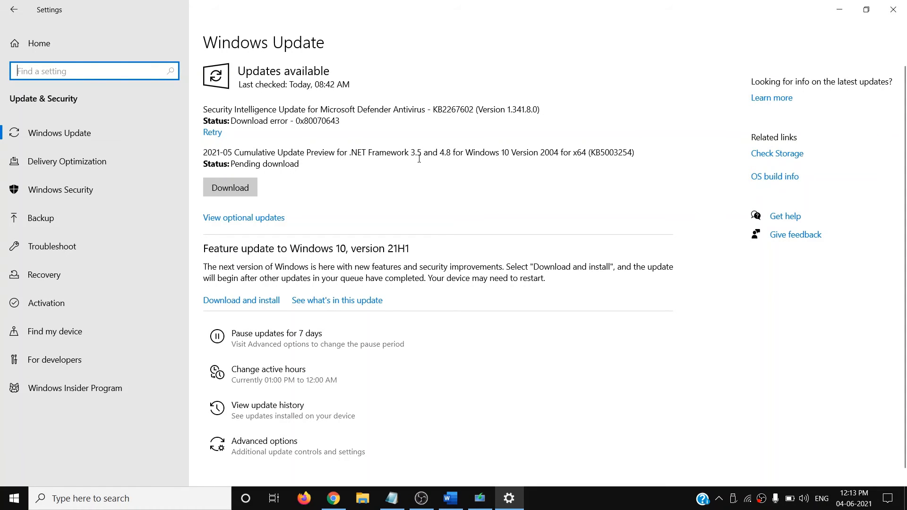
drag(297, 121, 338, 122)
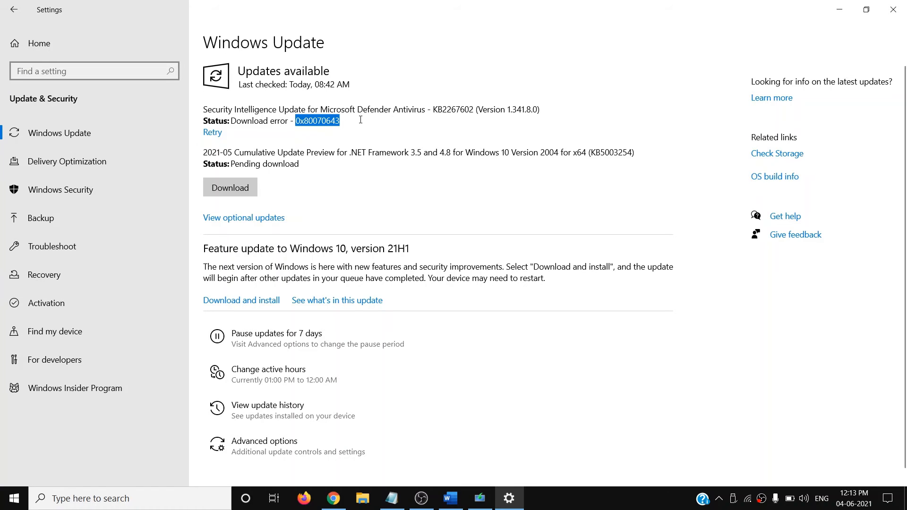
click(840, 10)
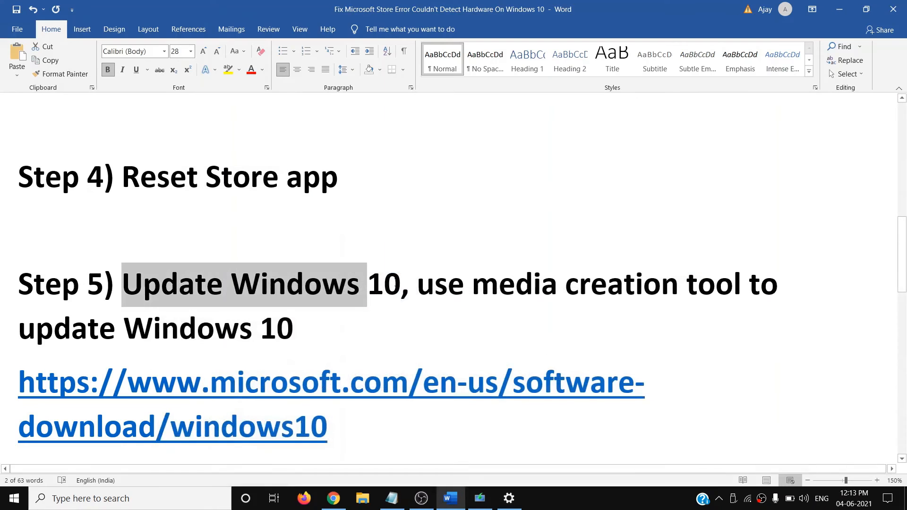
Step: Read the media creation tool link in the notes, and show the installation media section of the Download Windows 10 page in Chrome
drag(668, 299, 314, 326)
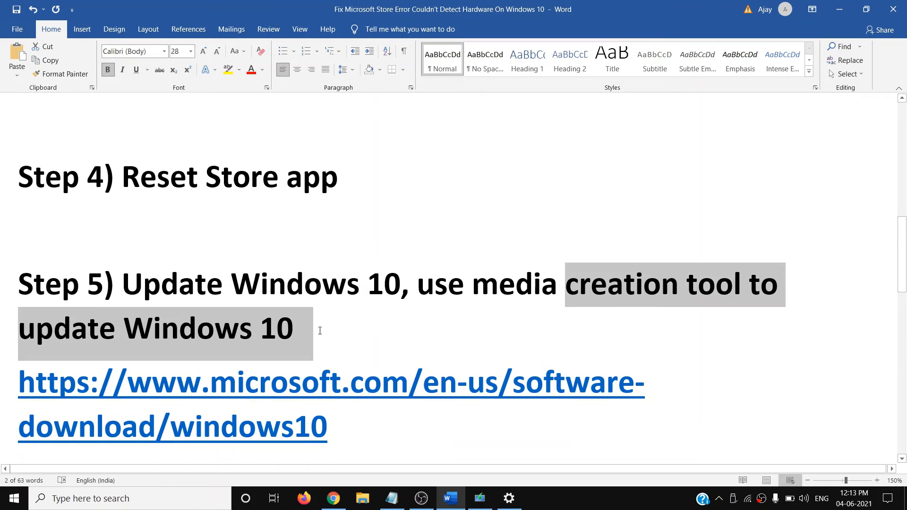
triple_click(347, 425)
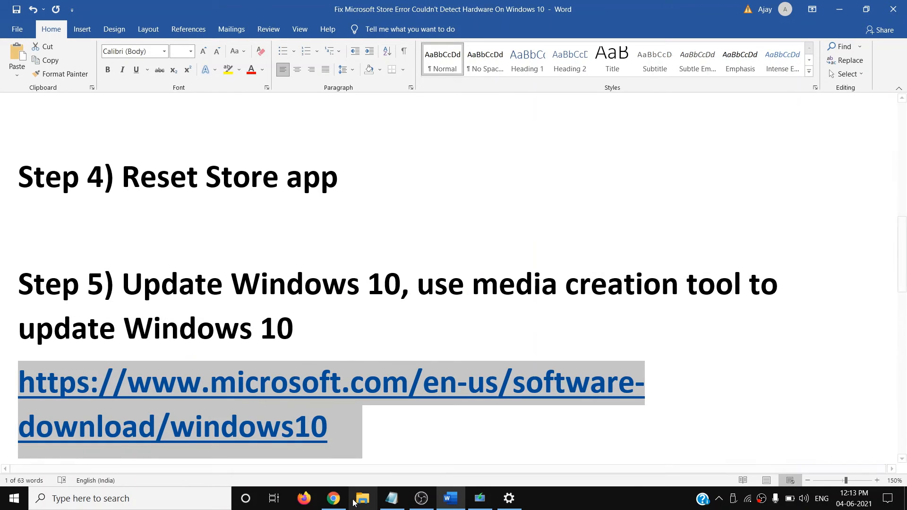
click(336, 502)
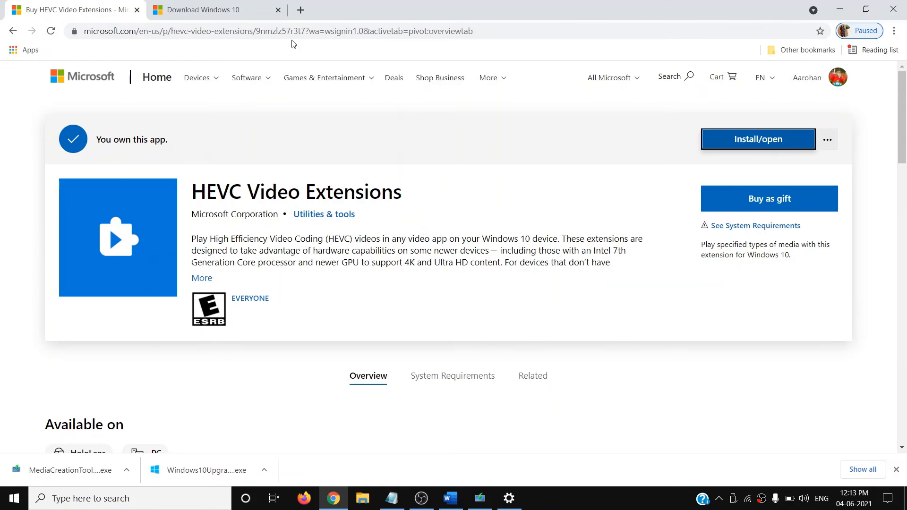
click(234, 19)
scroll(237, 373, down, 5)
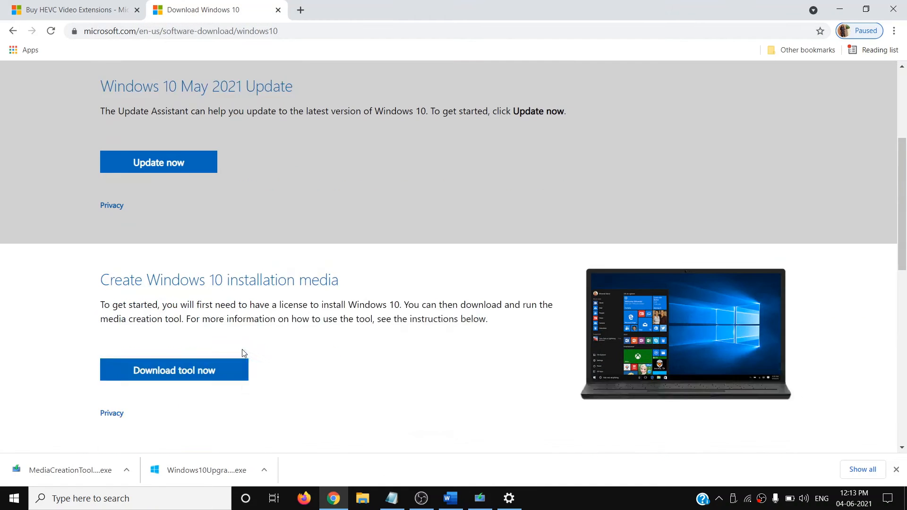
Step: Use the media creation tool to upgrade this PC now, and start the Windows 10 download in Windows 10 Setup
drag(103, 284, 169, 287)
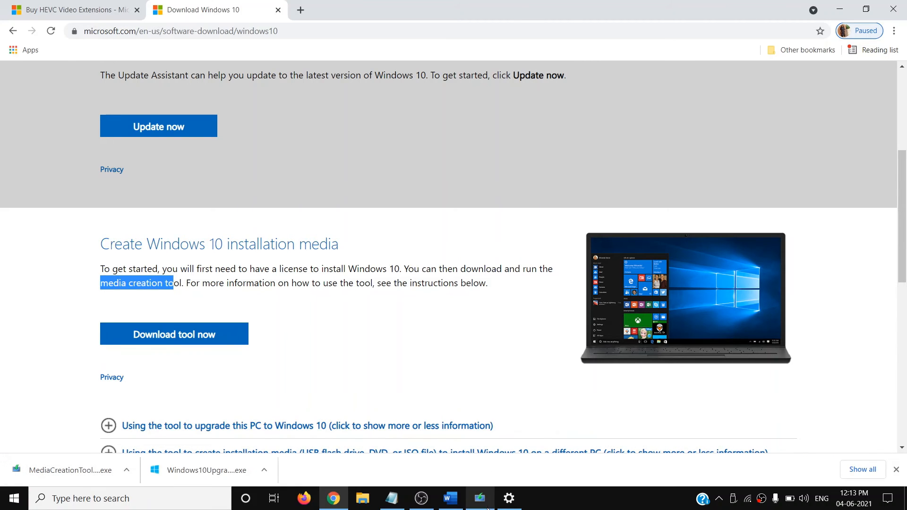
click(594, 387)
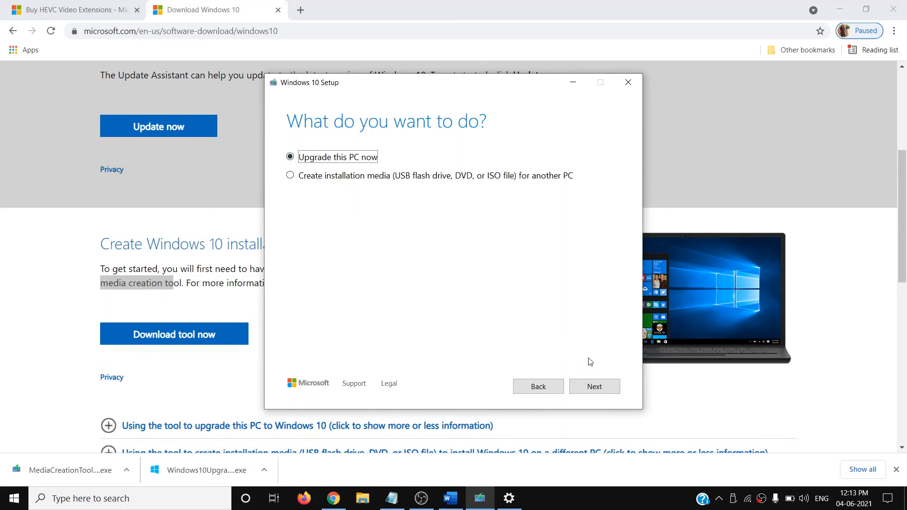
click(594, 386)
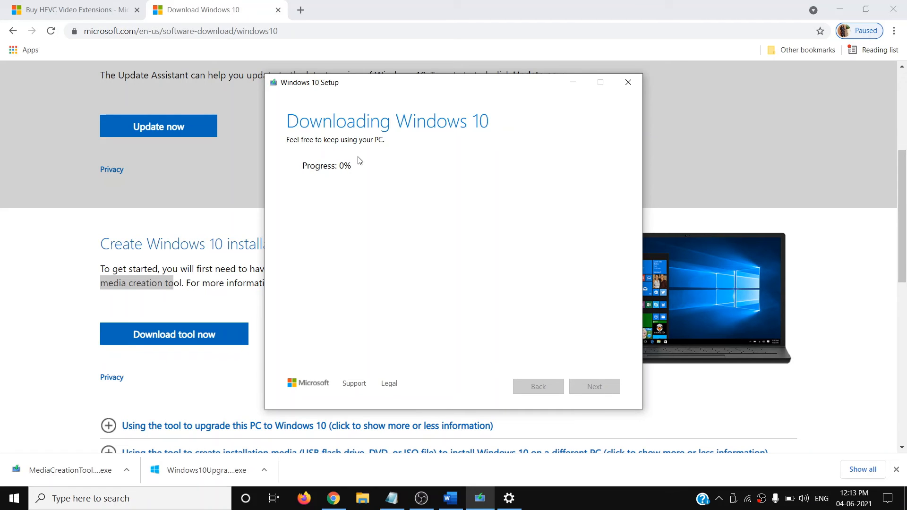
Step: Return to the Word notes and examine the "Ready to install" screenshot with its keep personal files and apps option
click(455, 501)
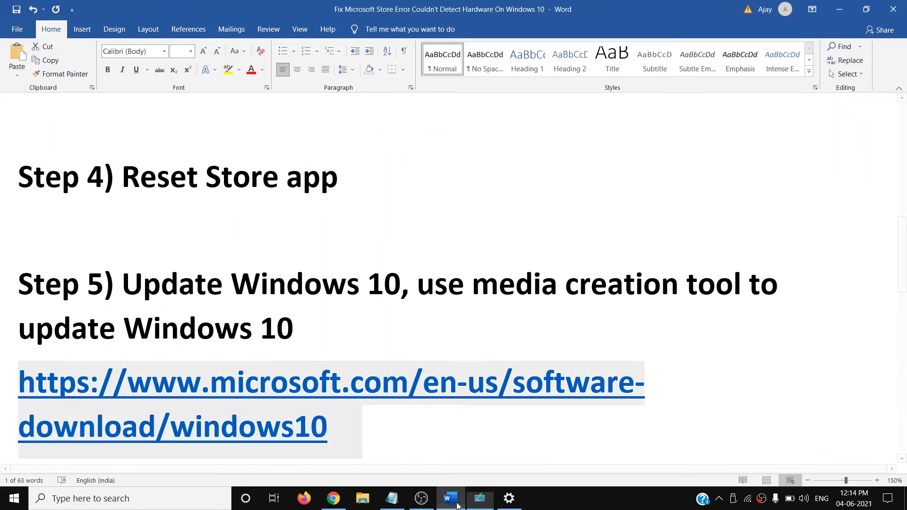
scroll(401, 279, down, 10)
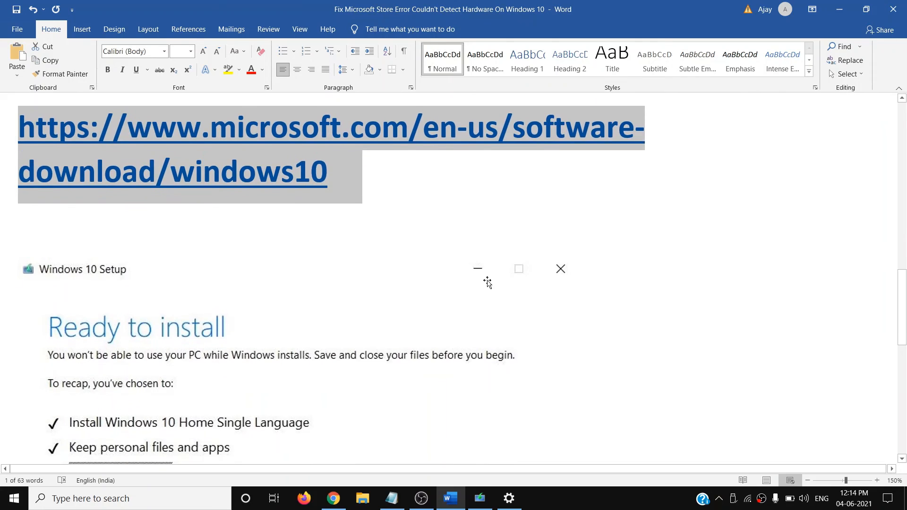
scroll(243, 253, down, 3)
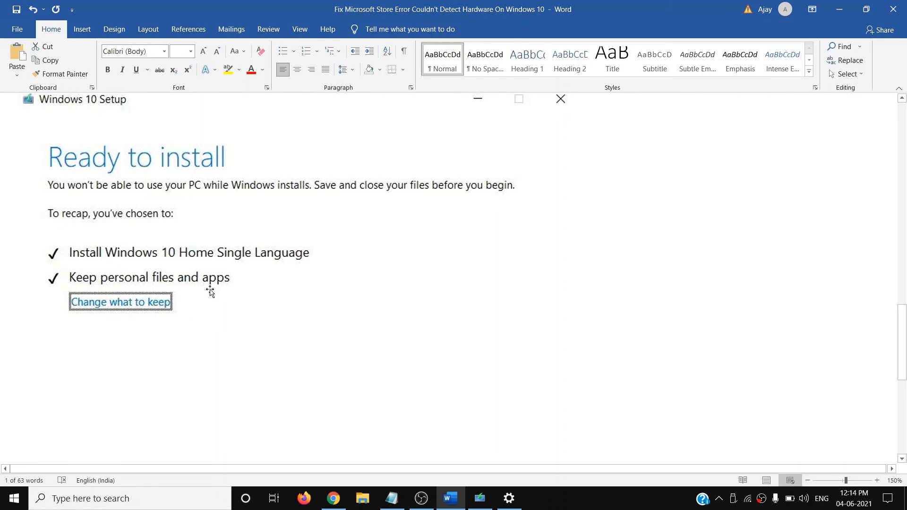
scroll(411, 316, down, 5)
scroll(420, 344, up, 12)
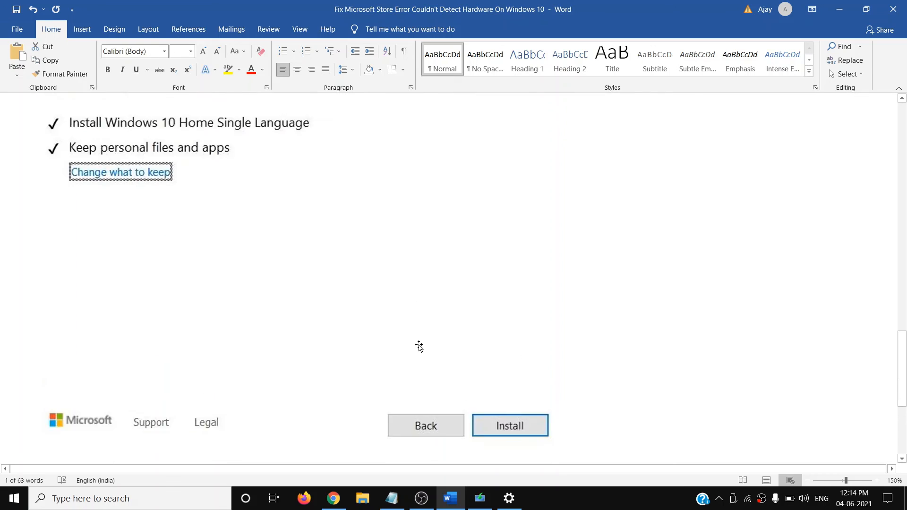
scroll(507, 368, up, 15)
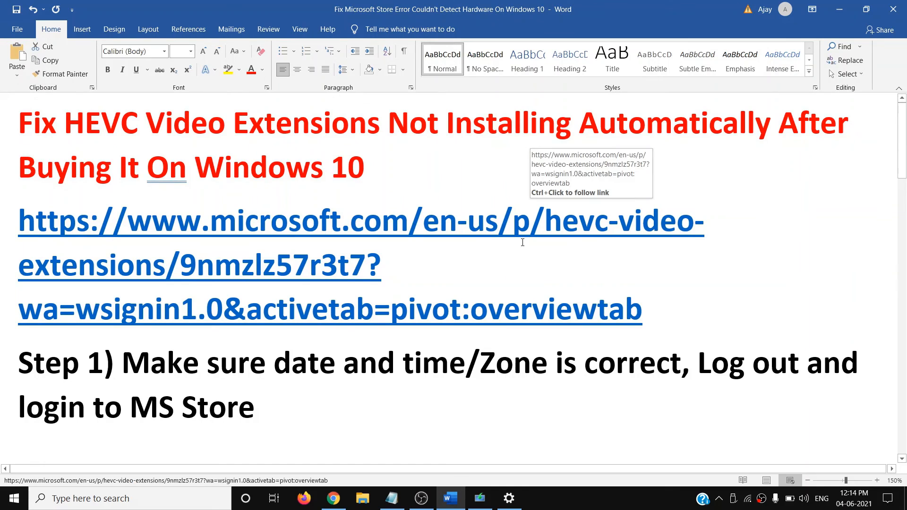
Step: Search Windows for "store" and open the Microsoft Store app
click(118, 499)
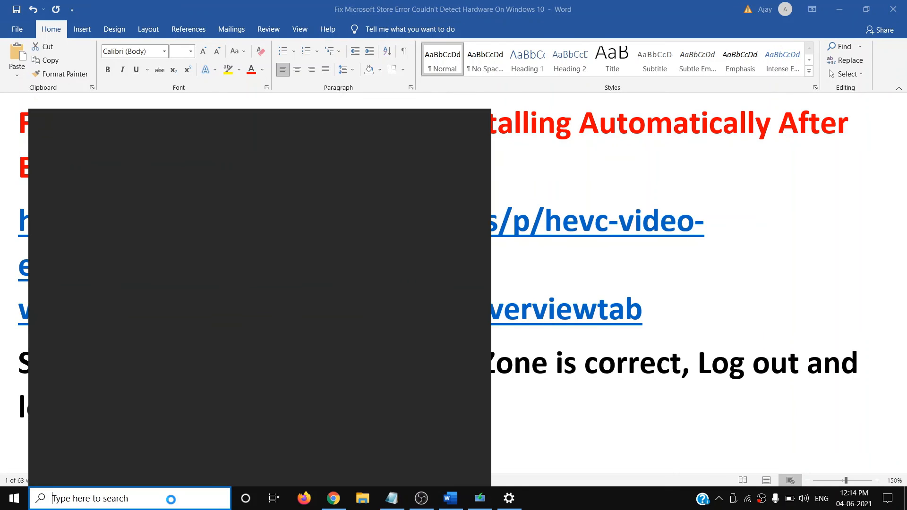
text(store)
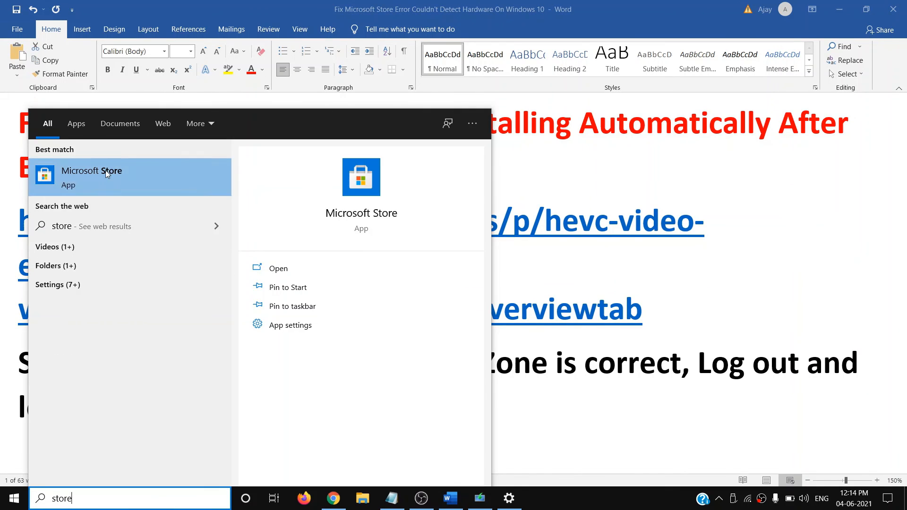
click(106, 171)
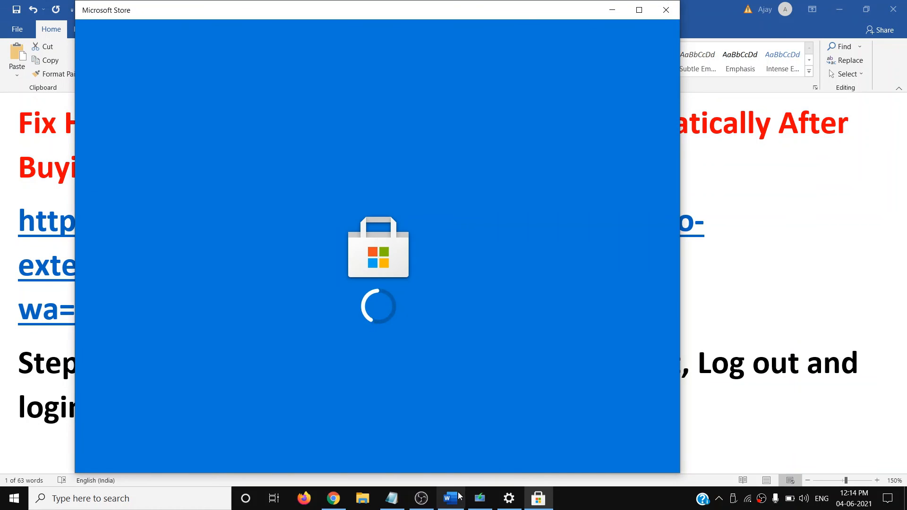
Step: Highlight "HEVC Video Extensions" in the title of the Word notes, and switch back to Microsoft Store
click(452, 498)
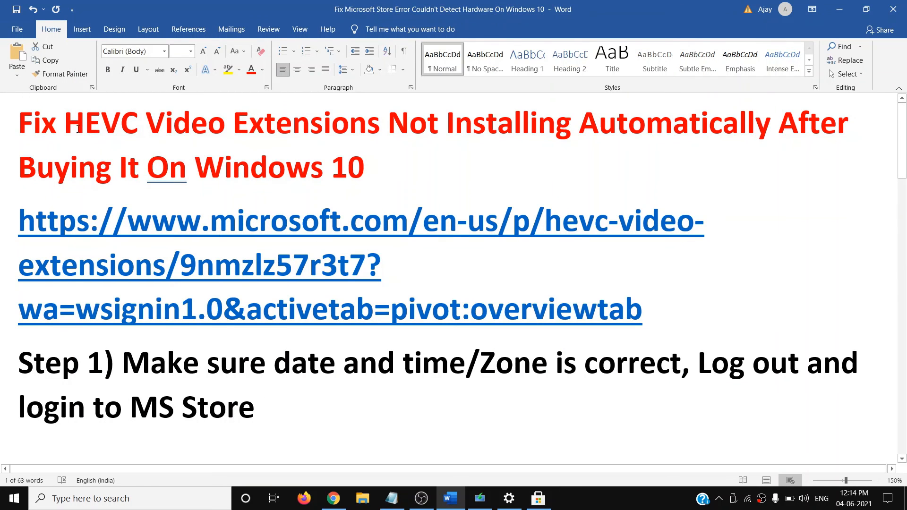
drag(78, 128, 339, 128)
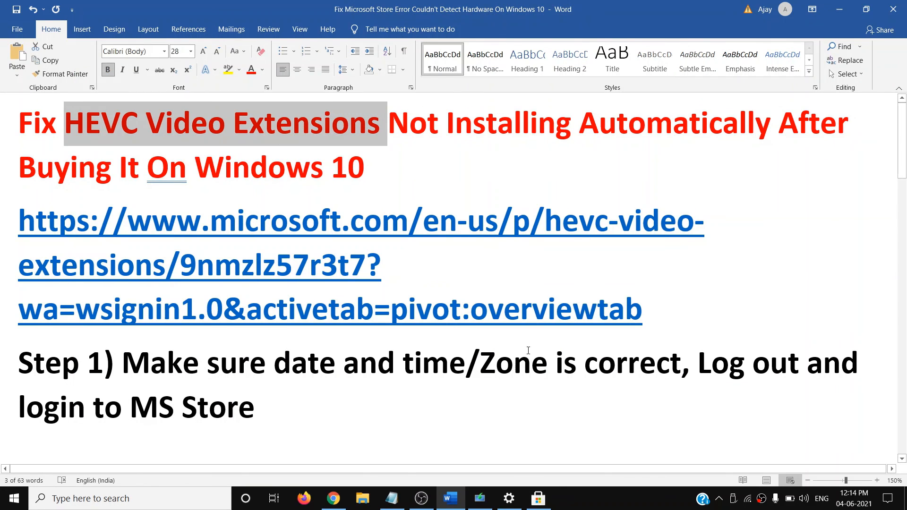
click(538, 498)
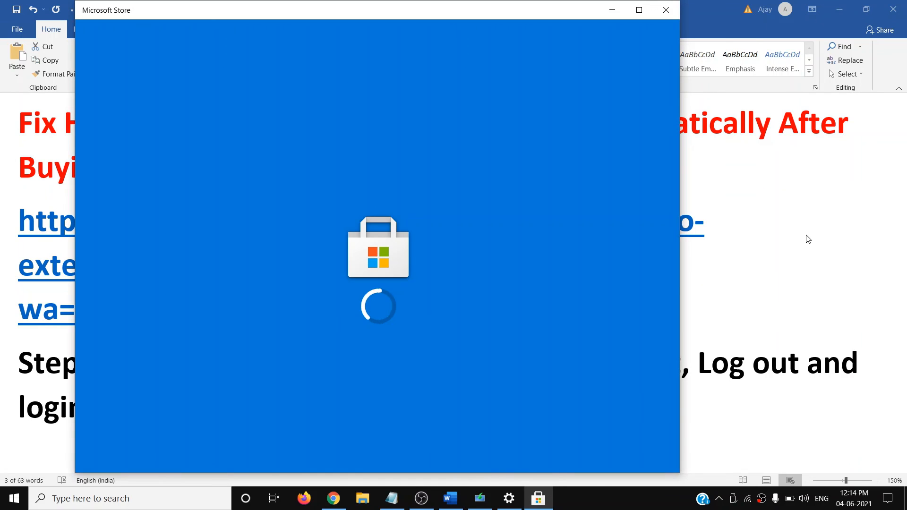